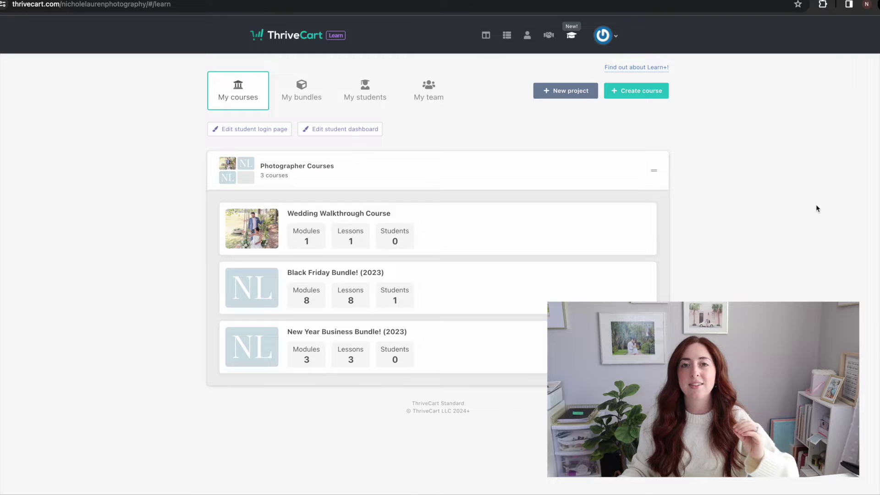
# Step: Open the Black Friday Bundle! (2023) course for editing from its row in the course list
pyautogui.moveTo(302, 275)
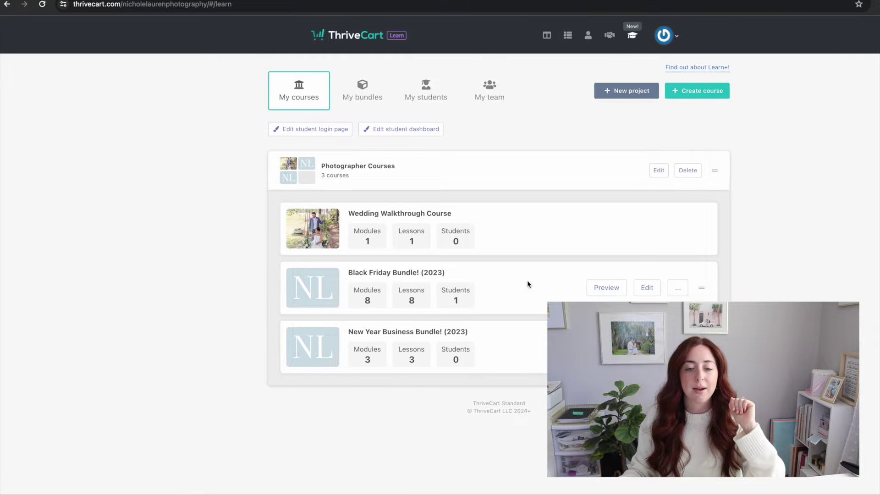
pyautogui.click(647, 289)
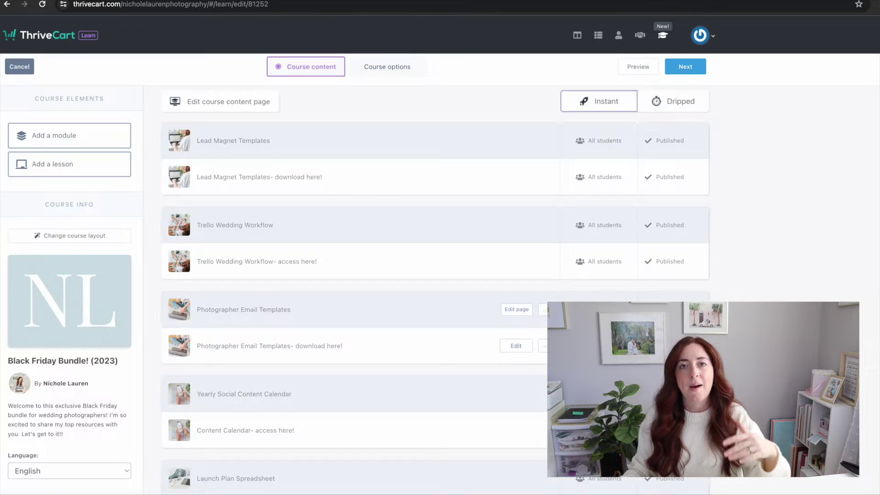
pyautogui.moveTo(393, 230)
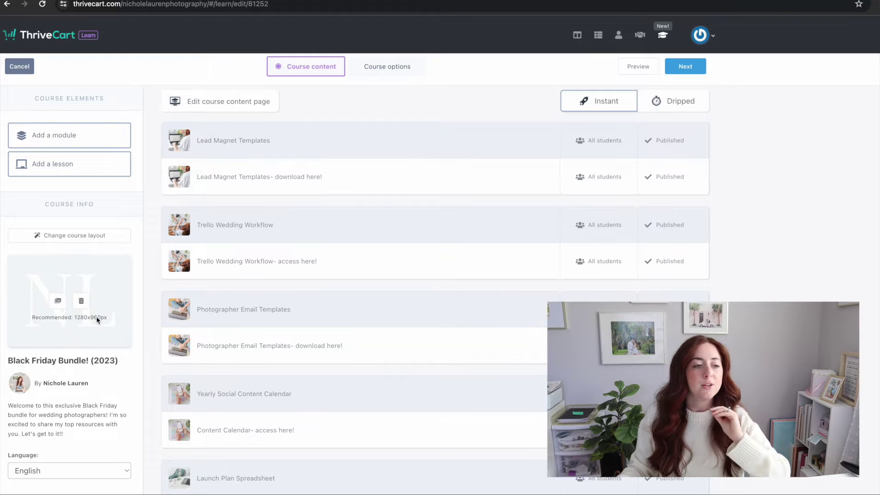
pyautogui.moveTo(387, 313)
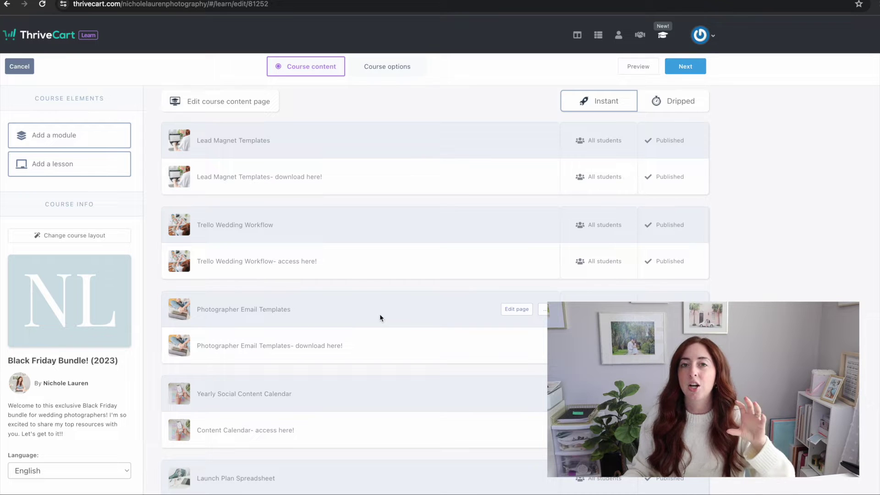
pyautogui.scroll(-2, 68, 275)
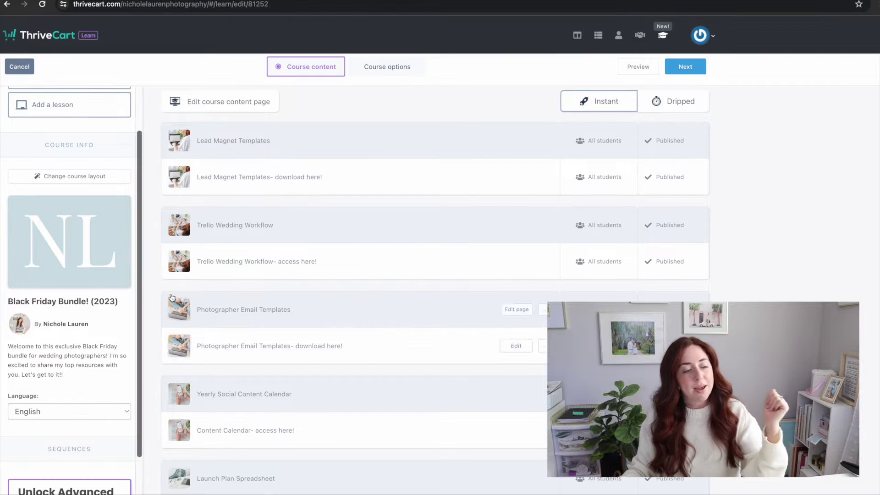
pyautogui.moveTo(94, 243)
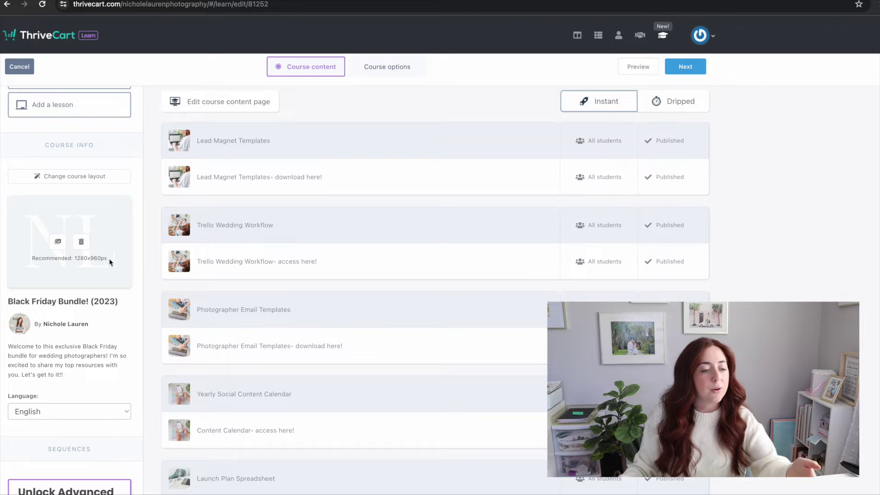
pyautogui.click(83, 306)
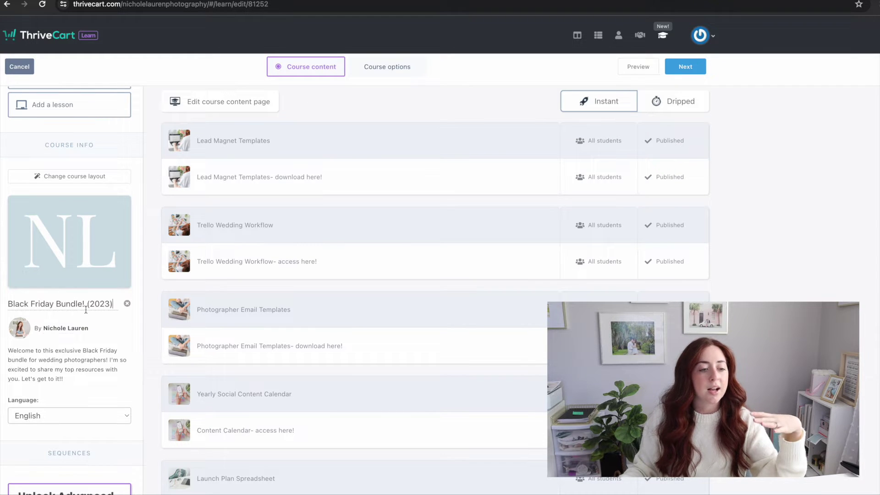
pyautogui.click(116, 328)
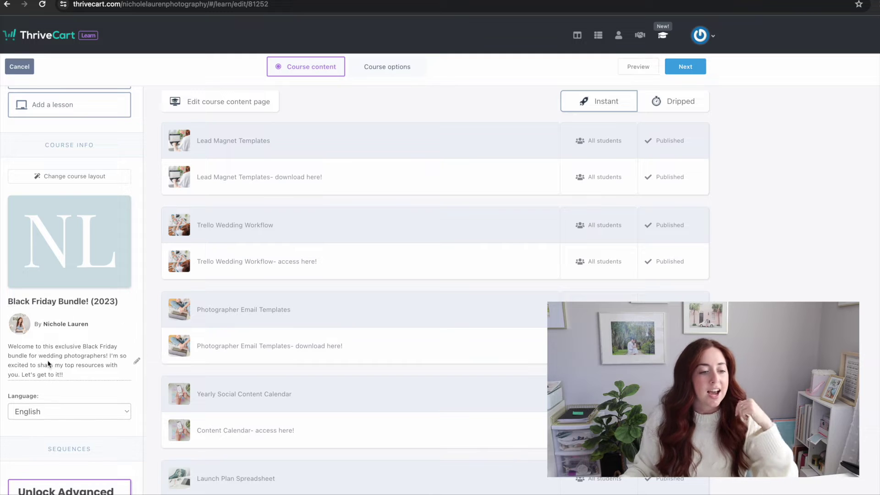
pyautogui.scroll(-5, 76, 359)
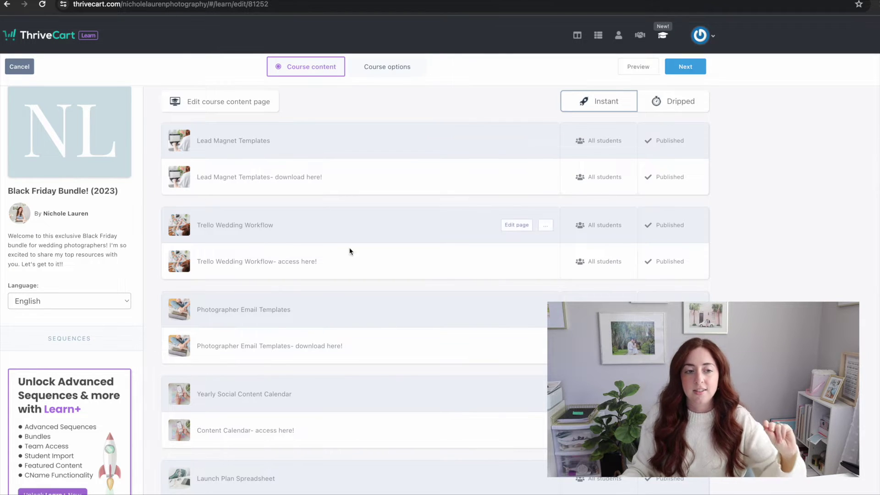
pyautogui.scroll(-6, 248, 183)
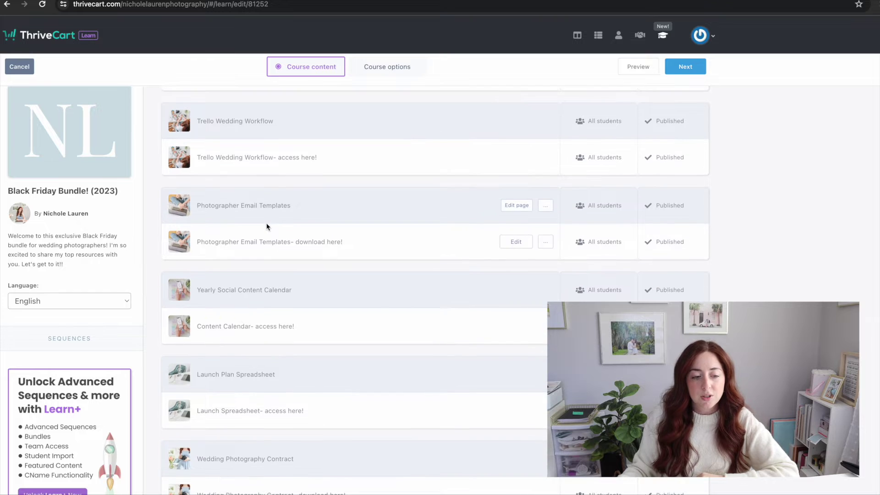
pyautogui.scroll(-1, 268, 230)
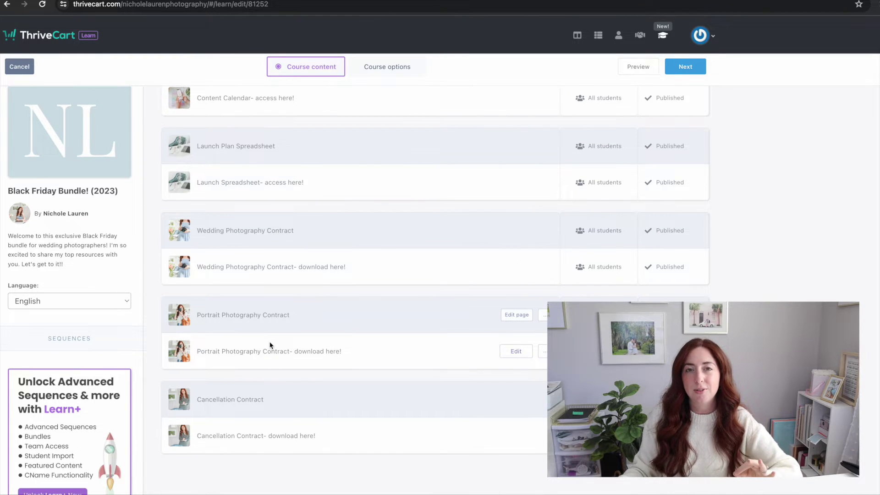
pyautogui.scroll(7, 275, 321)
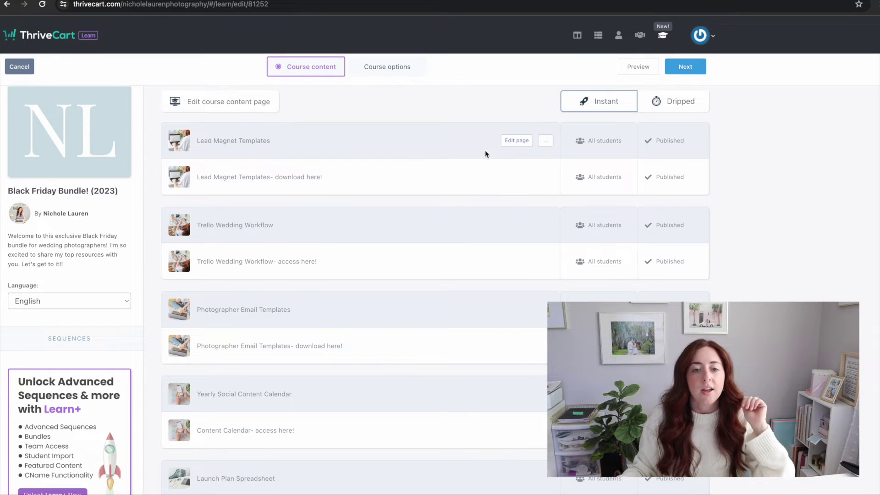
# Step: Open the Lead Magnet Templates module page design, review its Page Options, and save it
pyautogui.click(514, 143)
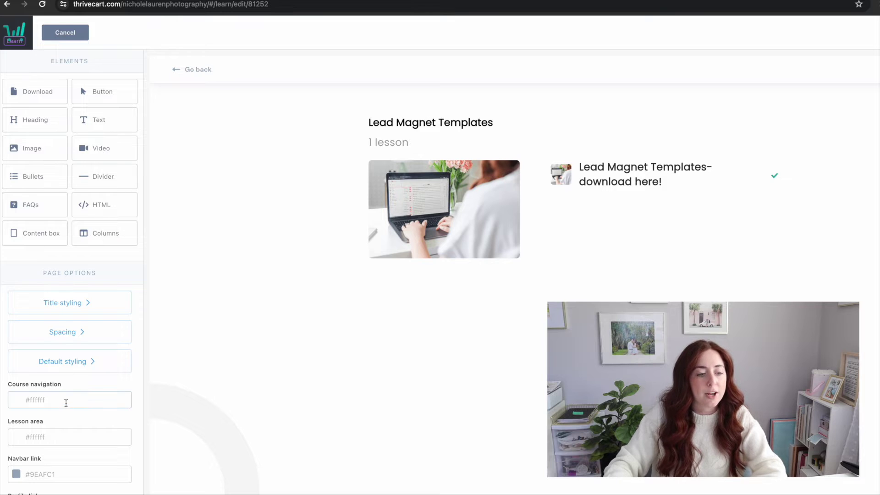
pyautogui.scroll(-3, 66, 402)
pyautogui.scroll(-3, 66, 403)
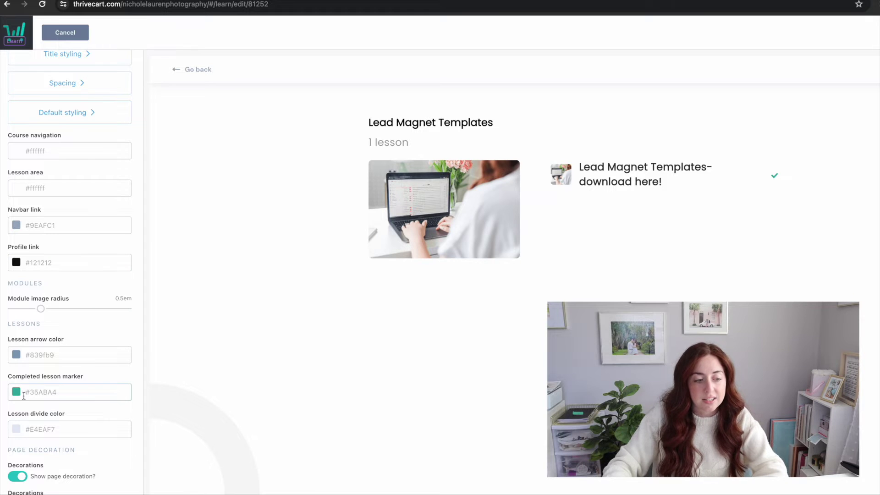
pyautogui.scroll(-1, 54, 419)
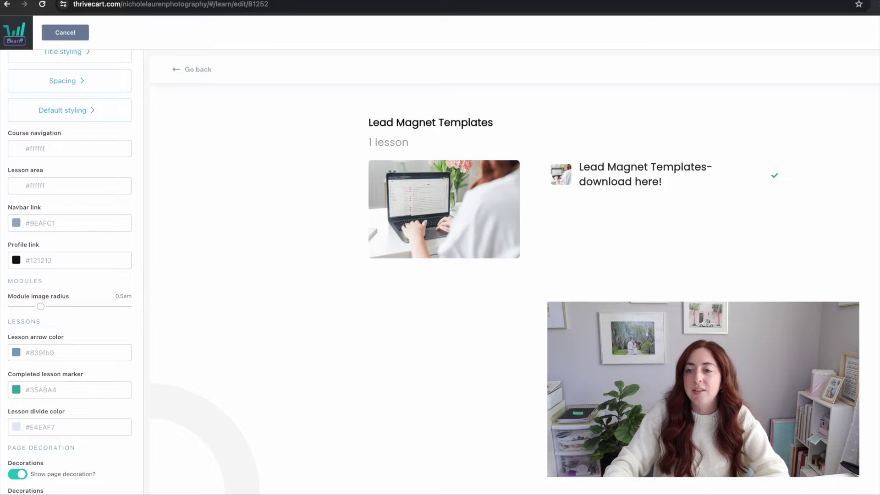
pyautogui.click(65, 33)
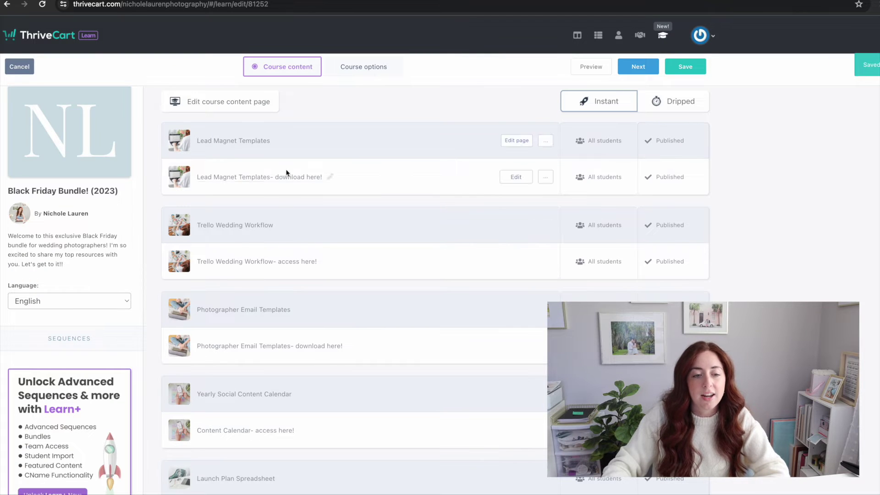
# Step: Open the 'Lead Magnet Templates- download here!' lesson page and inspect its label, image and text blocks
pyautogui.click(516, 178)
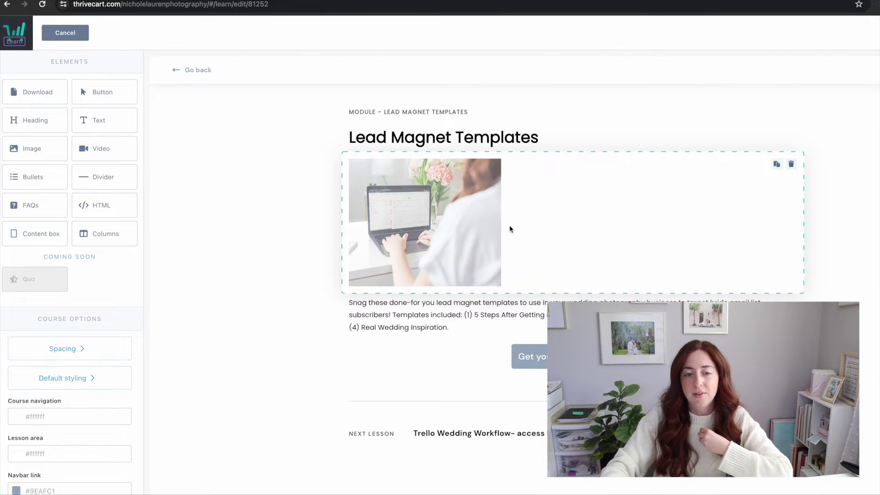
pyautogui.click(403, 137)
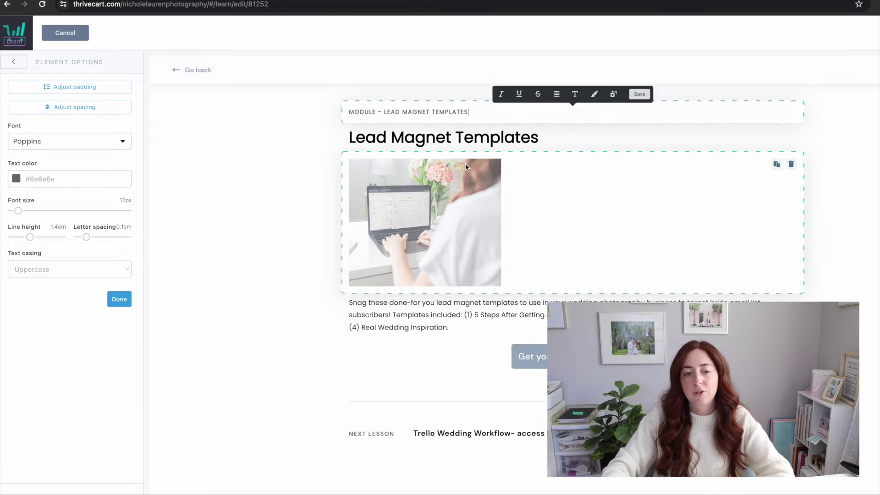
pyautogui.click(465, 230)
pyautogui.click(391, 312)
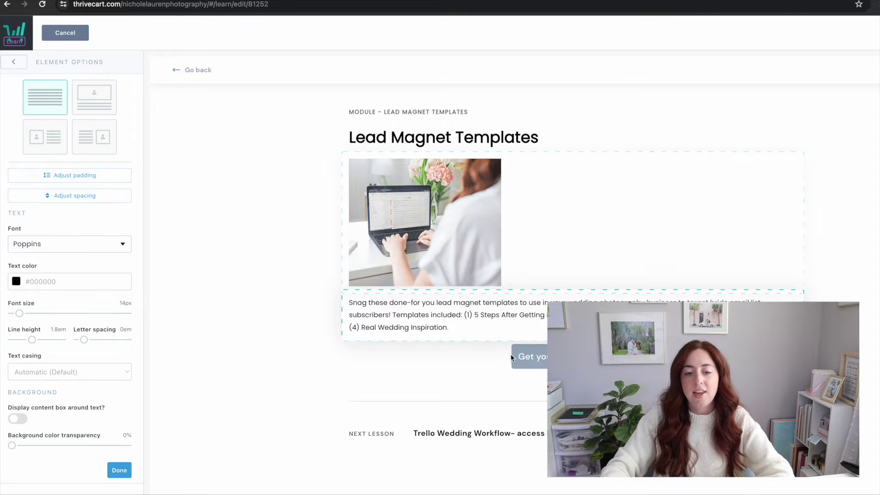
# Step: Check the button block, then insert a new heading block below the title
pyautogui.click(454, 342)
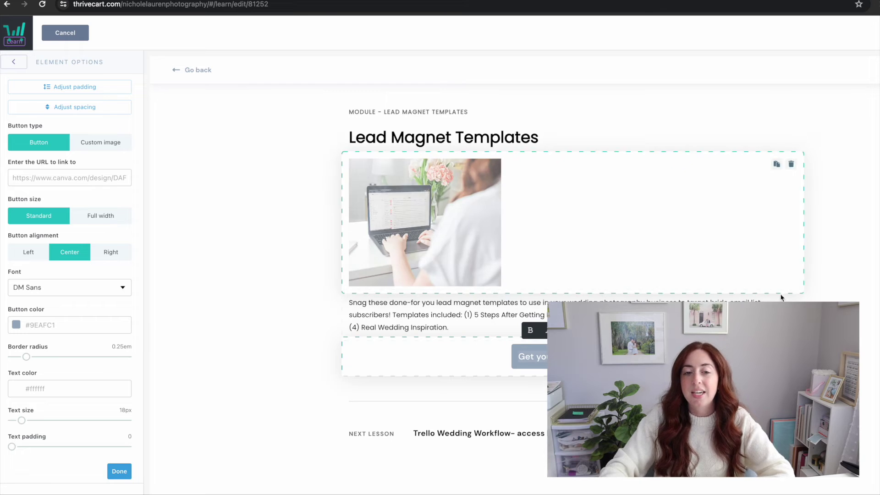
pyautogui.click(13, 62)
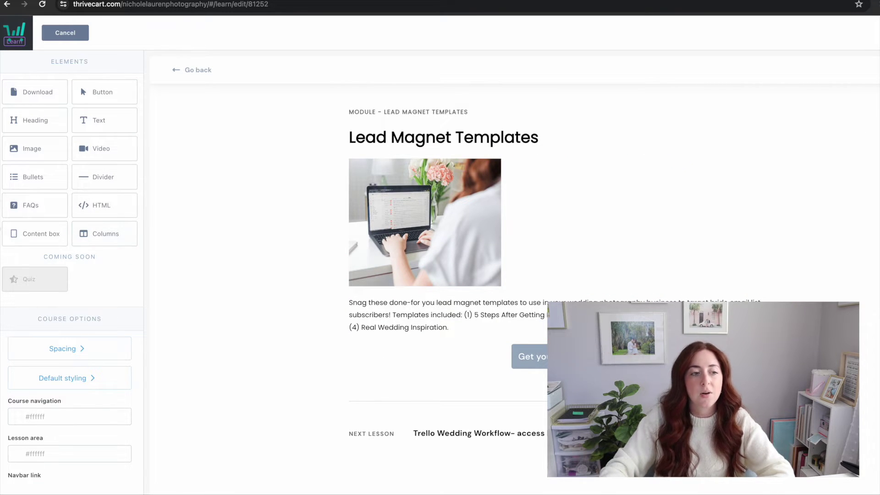
pyautogui.moveTo(49, 126); pyautogui.dragTo(423, 158)
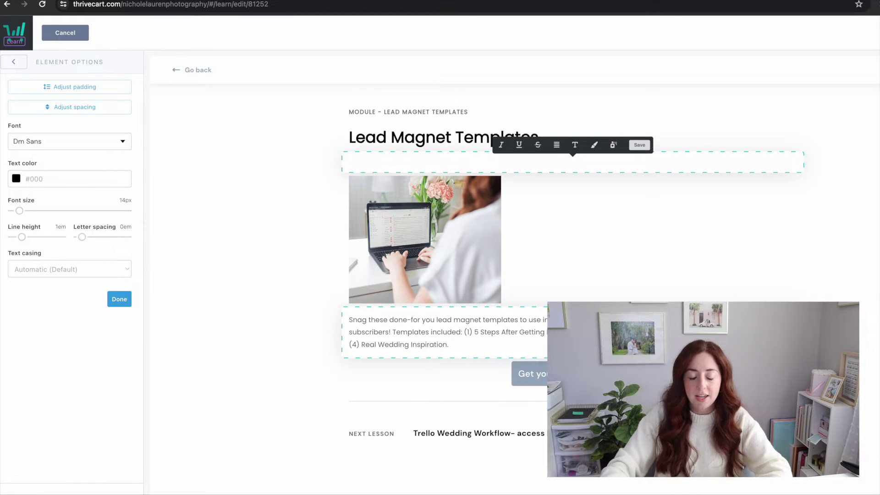
# Step: Type in the new heading block, then try italic and underline on 'Heading' and remove both
pyautogui.write('Heading')
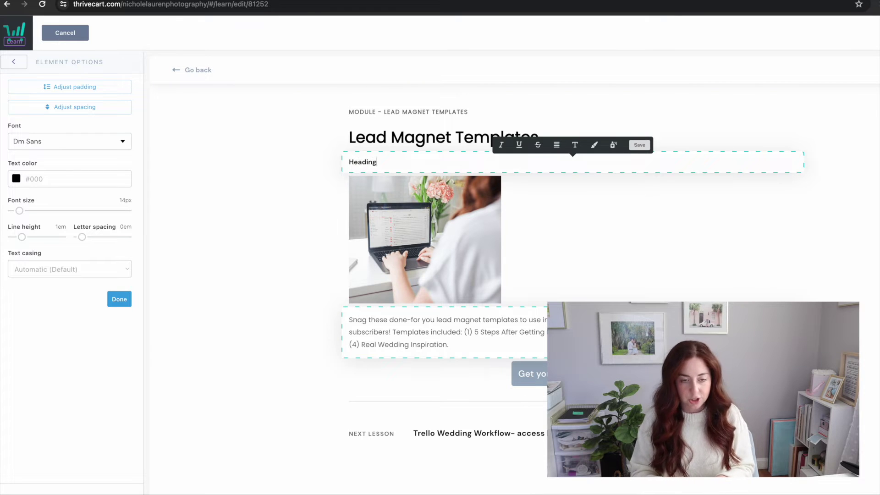
pyautogui.doubleClick(366, 163)
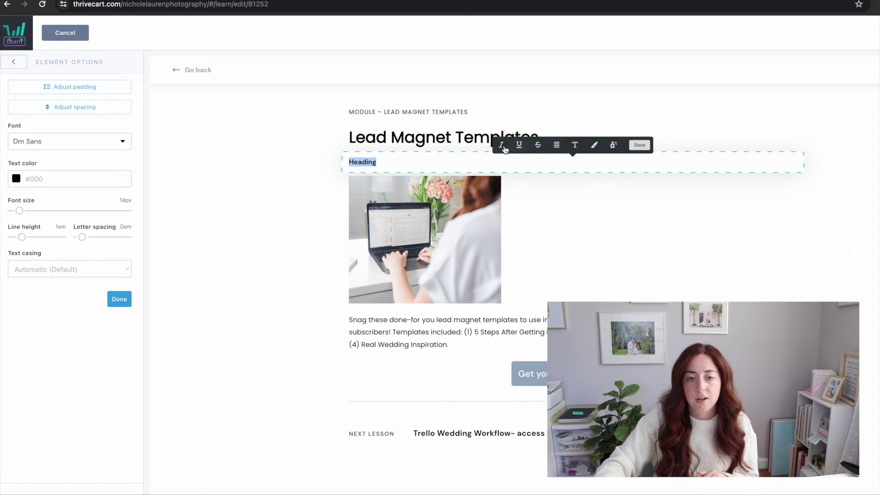
pyautogui.click(502, 146)
pyautogui.click(519, 145)
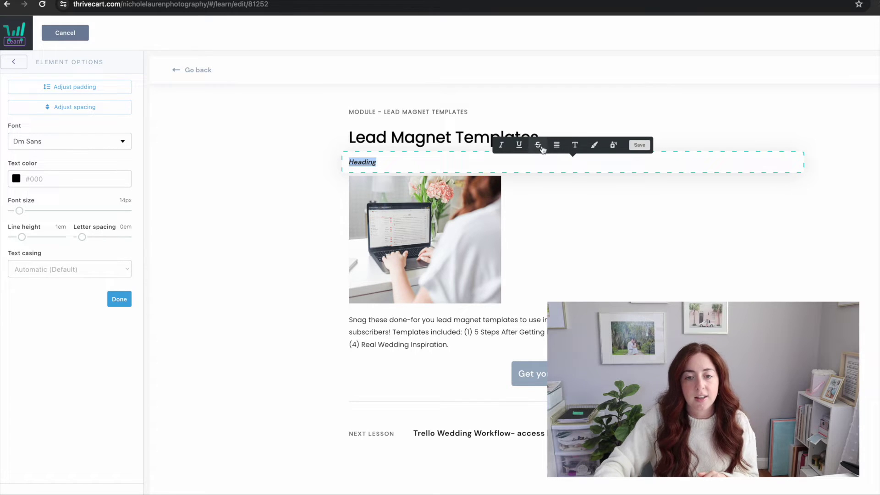
pyautogui.click(519, 146)
pyautogui.click(501, 146)
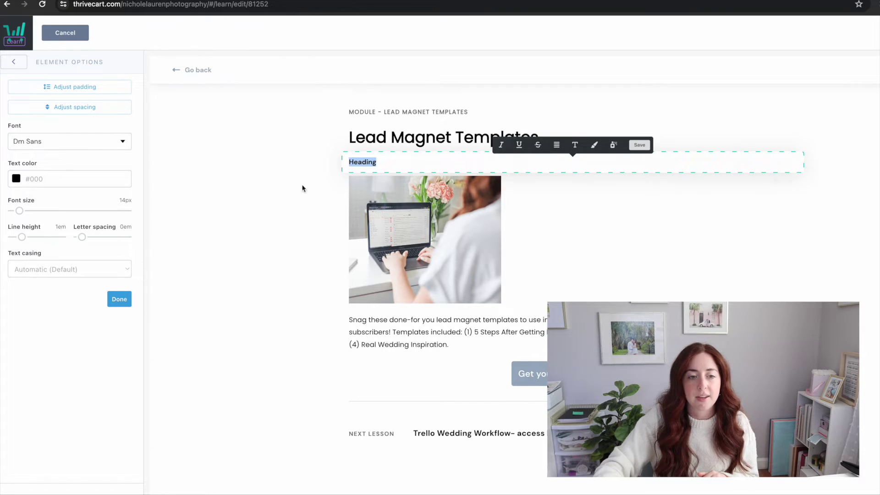
# Step: Keep the Dm Sans font and make the heading text light blue #9DB7D6
pyautogui.click(124, 146)
pyautogui.scroll(-10, 110, 254)
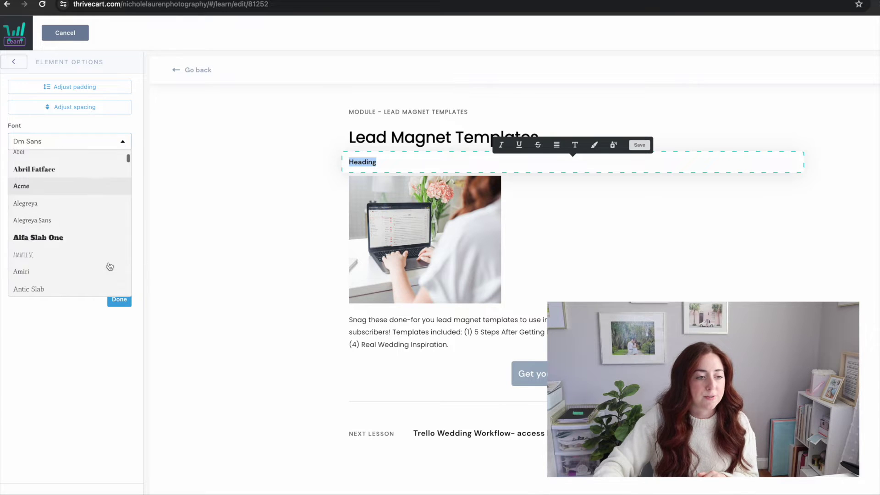
pyautogui.scroll(-5, 114, 265)
pyautogui.press('Escape')
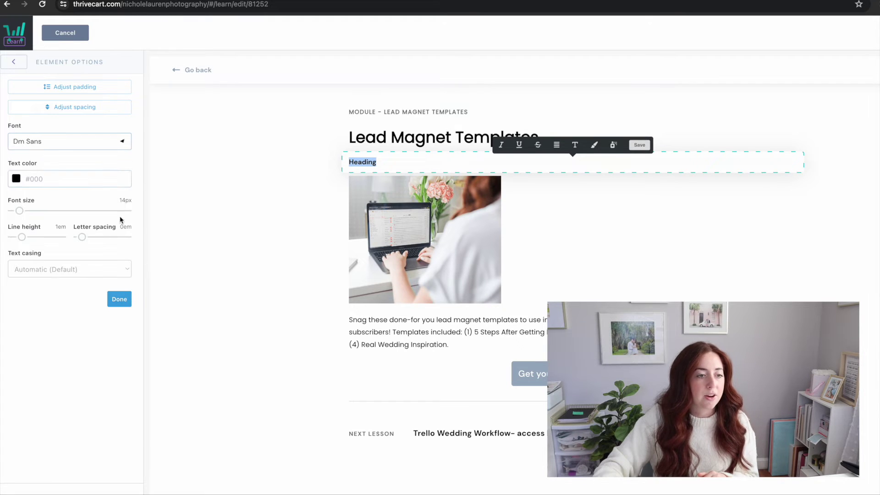
pyautogui.click(66, 177)
pyautogui.doubleClick(65, 177)
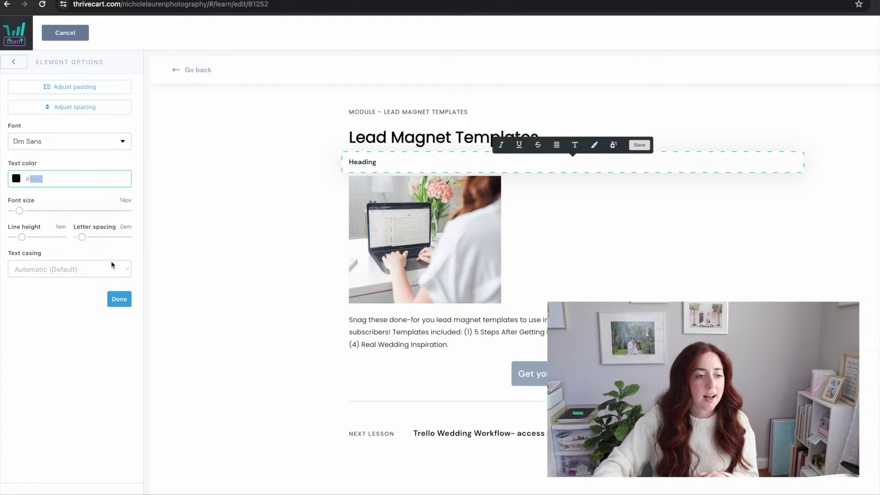
pyautogui.click(85, 182)
pyautogui.click(73, 288)
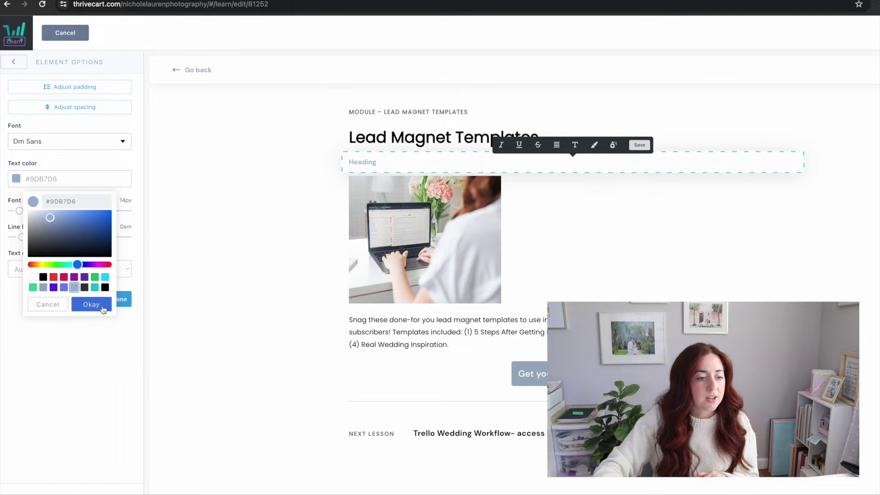
pyautogui.click(91, 305)
# Step: Set the heading to 71px, 1.7em line height and Capitalize casing, then save
pyautogui.moveTo(19, 212); pyautogui.dragTo(54, 212)
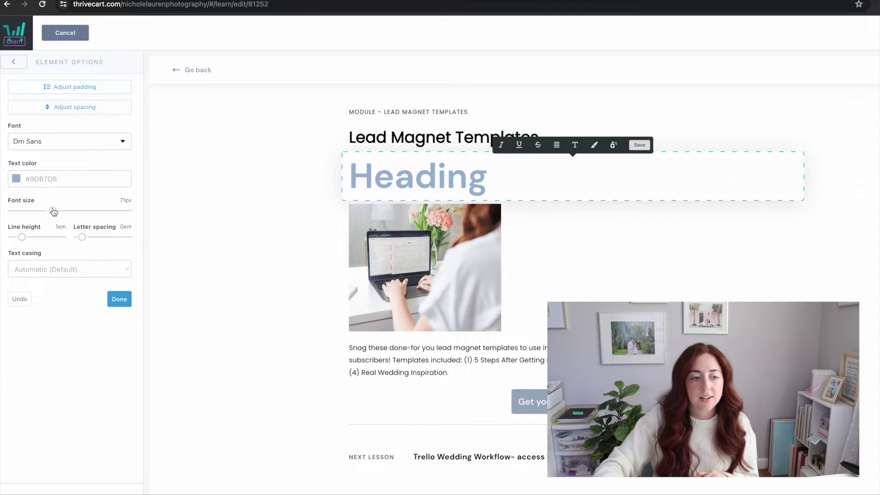
pyautogui.moveTo(22, 237); pyautogui.dragTo(100, 237)
pyautogui.click(92, 271)
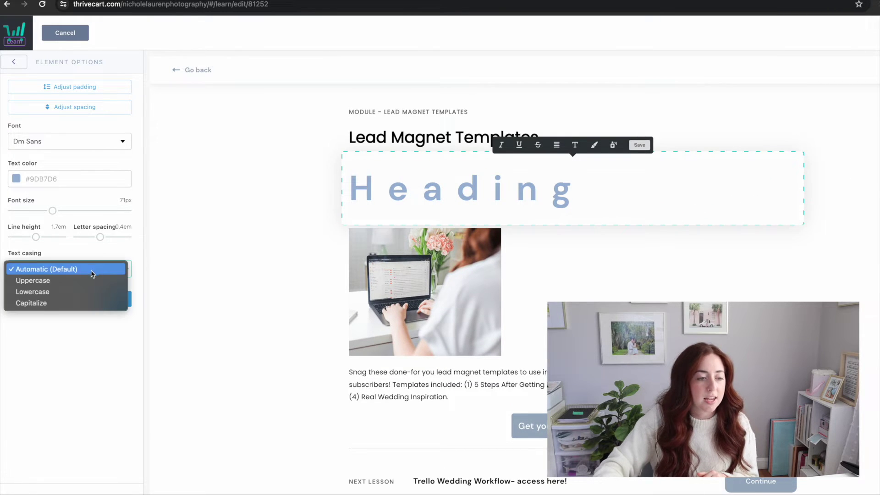
pyautogui.click(86, 292)
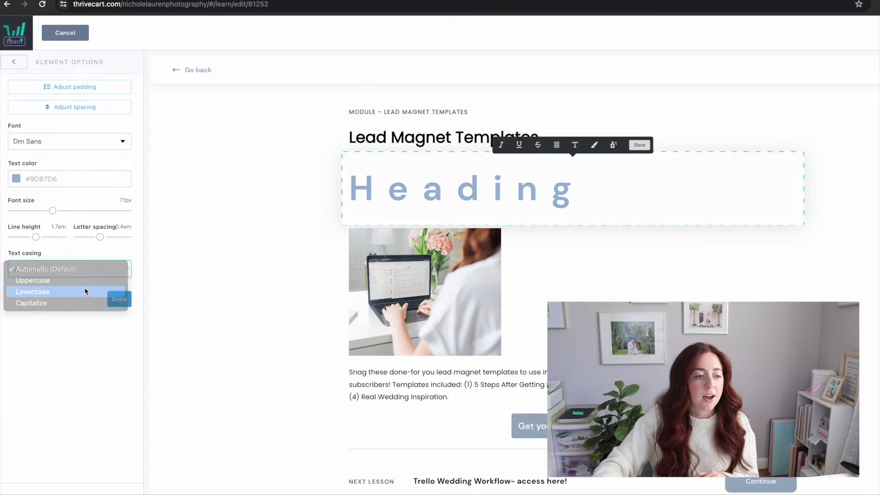
pyautogui.click(93, 265)
pyautogui.click(78, 259)
pyautogui.click(108, 275)
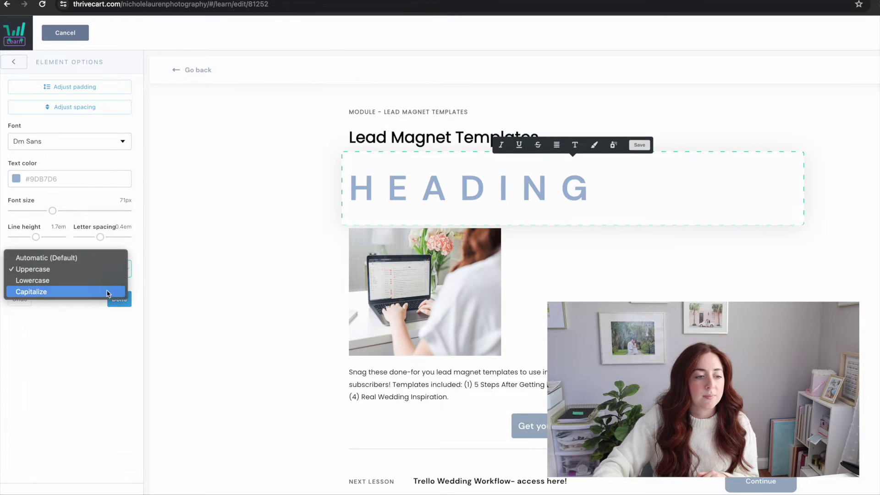
pyautogui.click(108, 292)
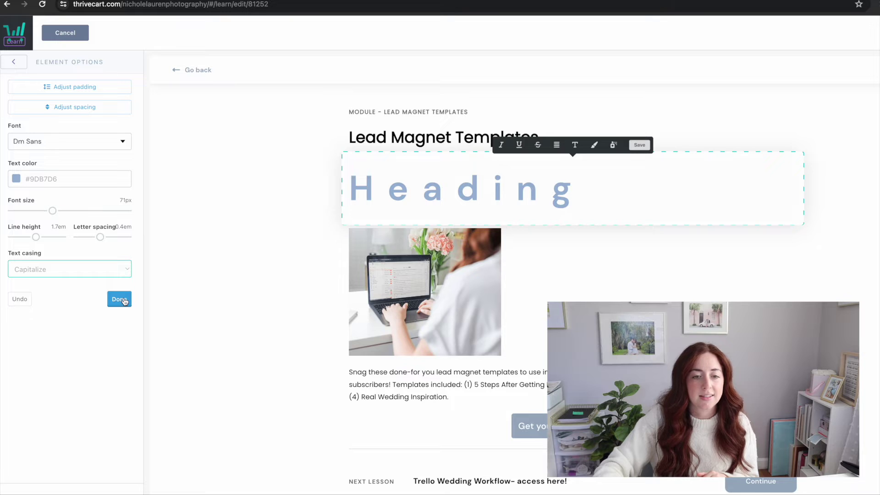
pyautogui.click(639, 145)
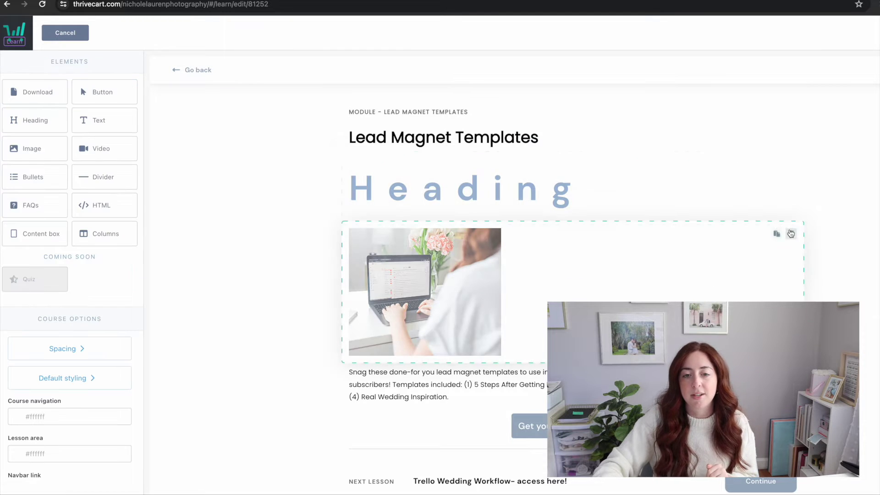
# Step: Delete the Heading block and drag a new element in below the image
pyautogui.click(791, 166)
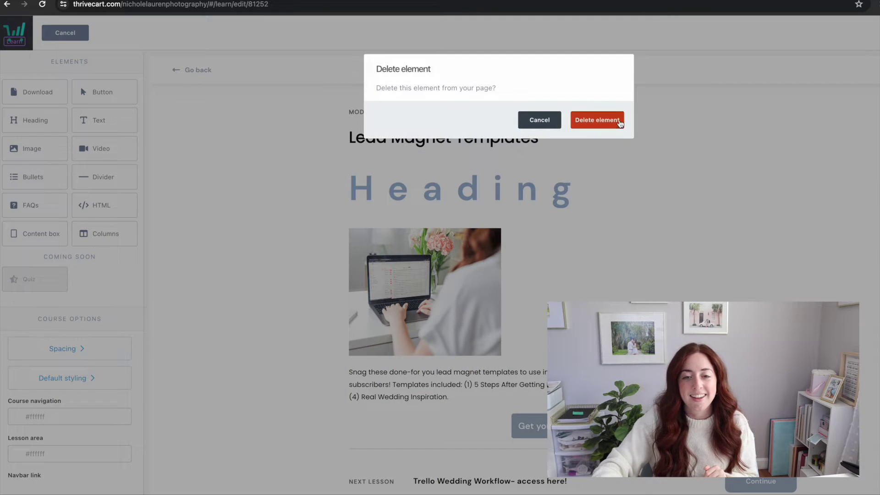
pyautogui.click(619, 121)
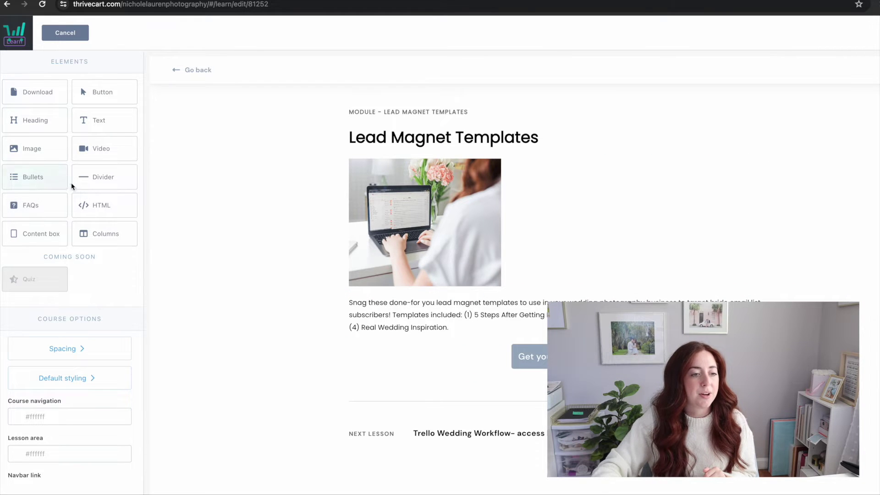
pyautogui.moveTo(99, 147); pyautogui.dragTo(430, 250)
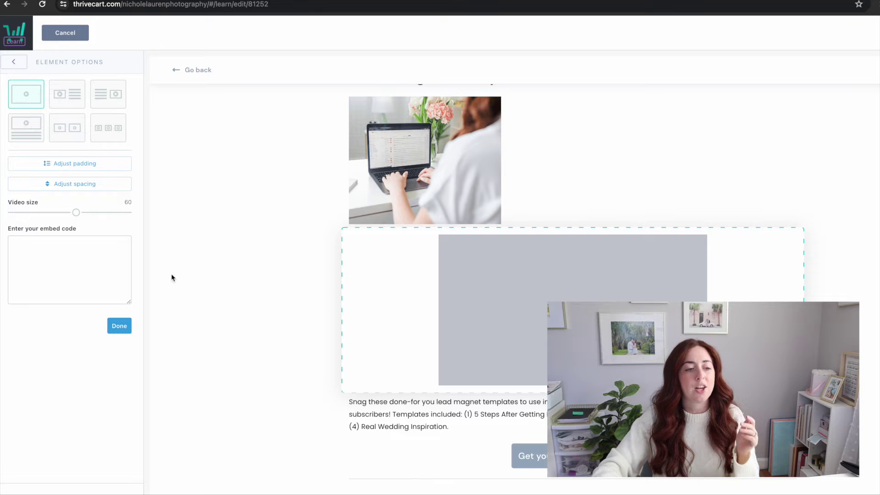
pyautogui.click(101, 262)
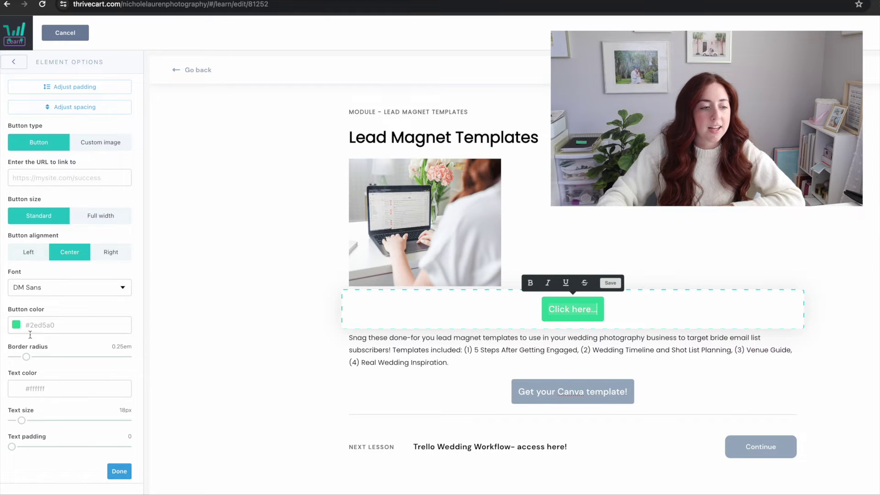
# Step: Make the button light blue #9DB7D6 with 0.5em rounded corners, then preview the course
pyautogui.click(45, 325)
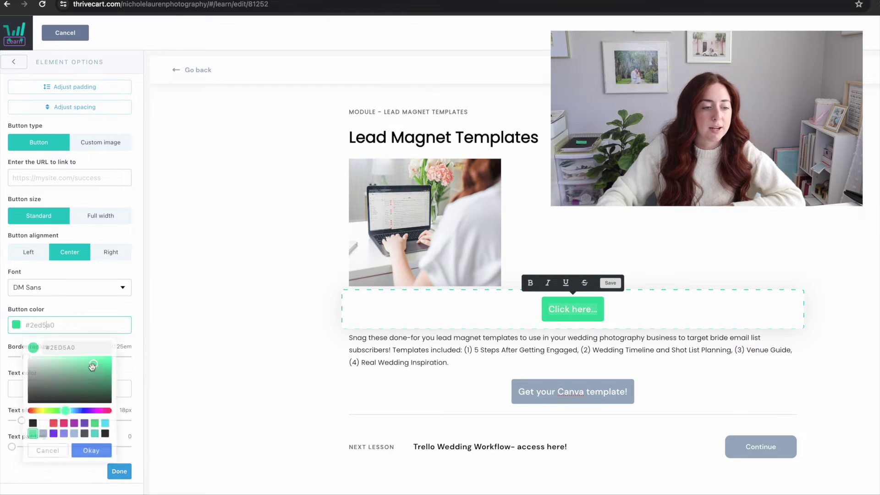
pyautogui.click(74, 433)
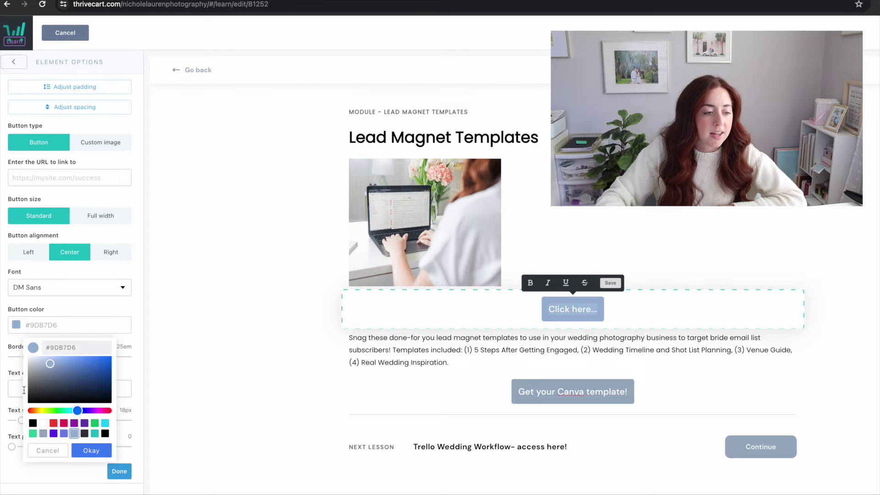
pyautogui.click(63, 177)
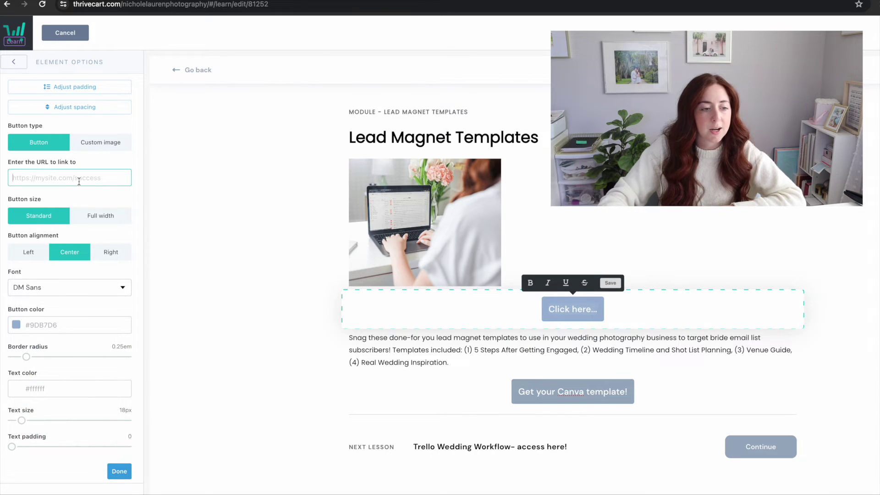
pyautogui.moveTo(26, 357); pyautogui.dragTo(113, 364)
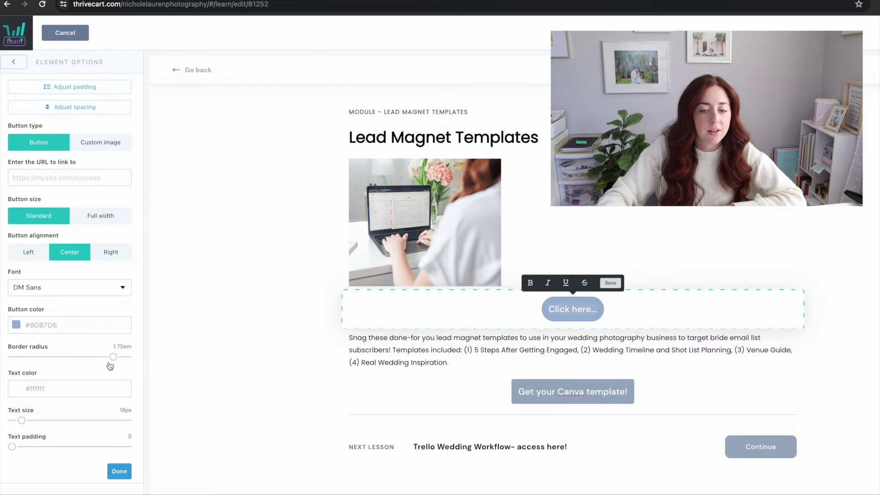
pyautogui.moveTo(124, 367); pyautogui.dragTo(59, 362)
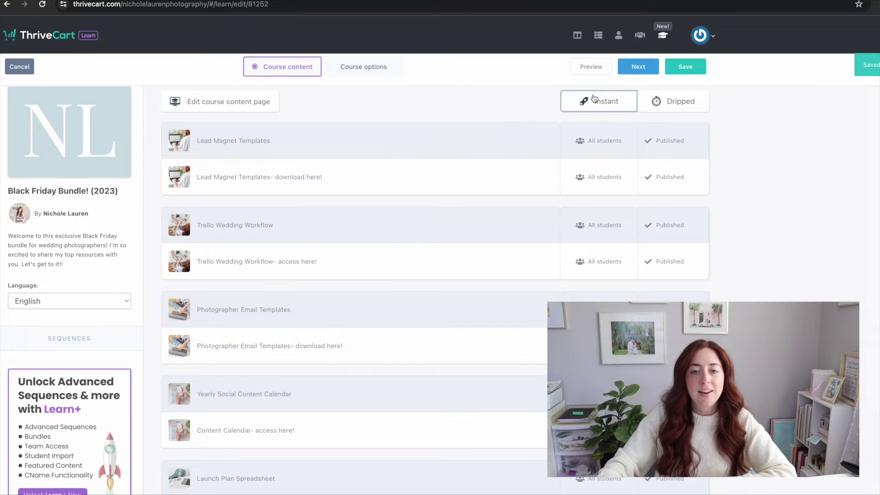
pyautogui.click(590, 67)
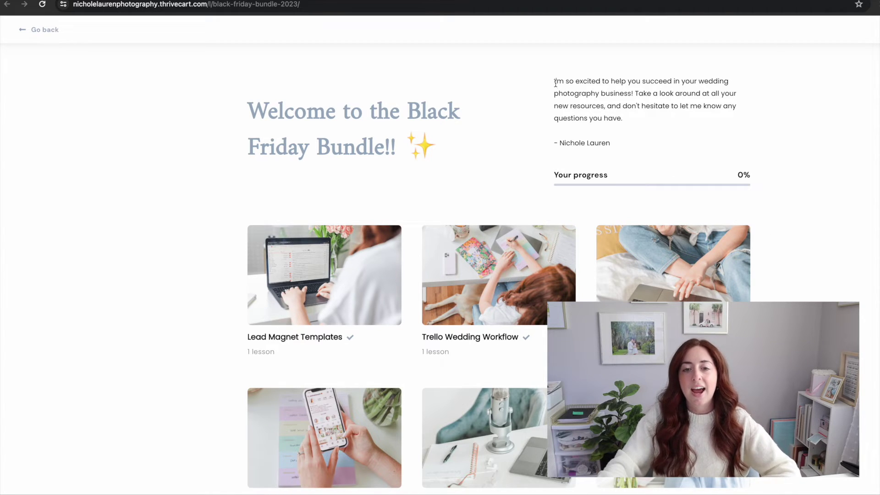
# Step: Scroll through the student course page and open the Lead Magnet Templates module card
pyautogui.scroll(-5, 629, 139)
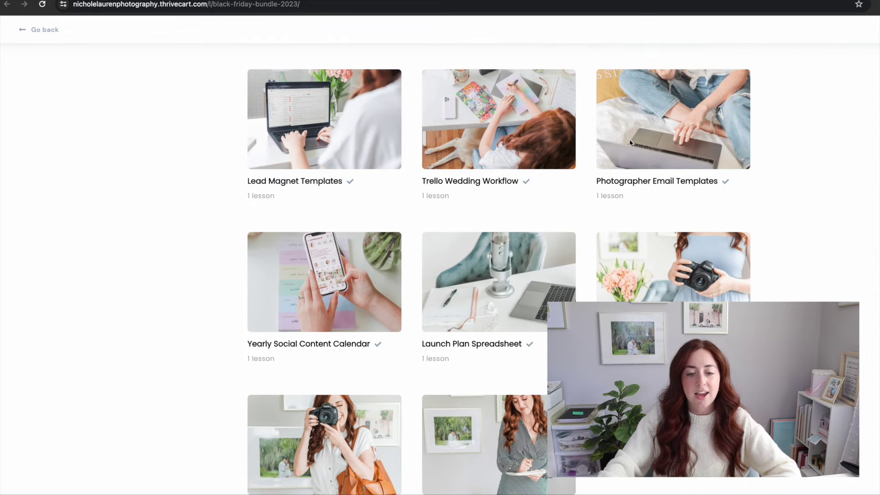
pyautogui.scroll(4, 587, 199)
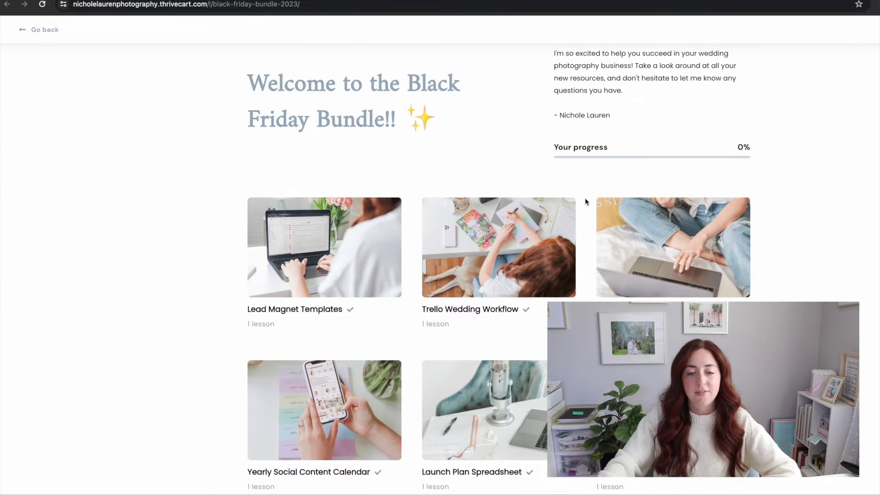
pyautogui.scroll(1, 585, 202)
pyautogui.scroll(-3, 590, 199)
pyautogui.scroll(3, 590, 198)
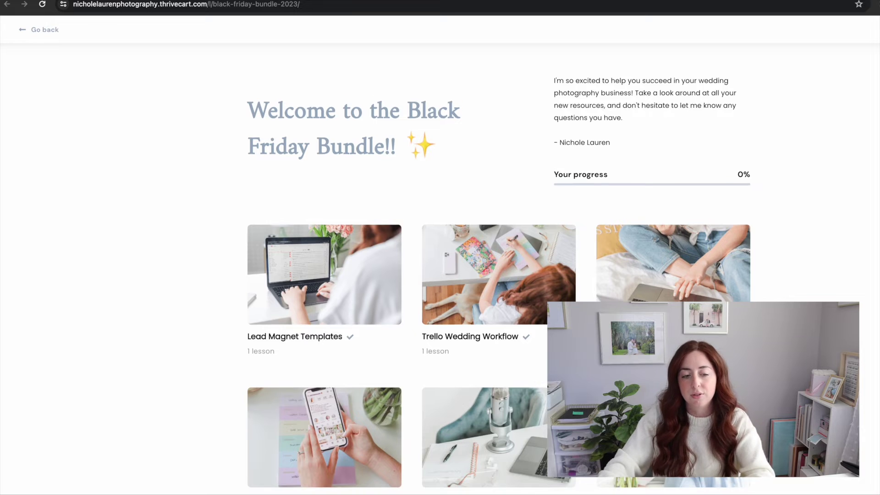
pyautogui.scroll(-3, 413, 293)
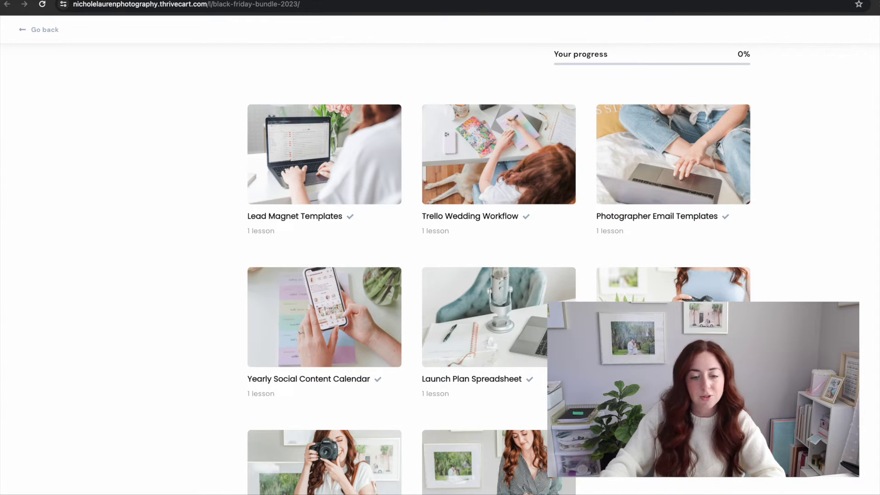
pyautogui.scroll(-1, 543, 447)
pyautogui.scroll(2, 508, 128)
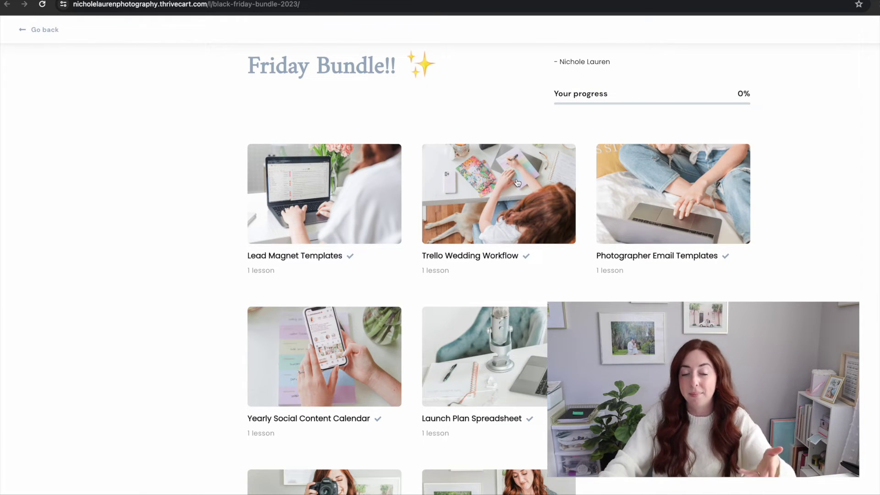
pyautogui.click(342, 192)
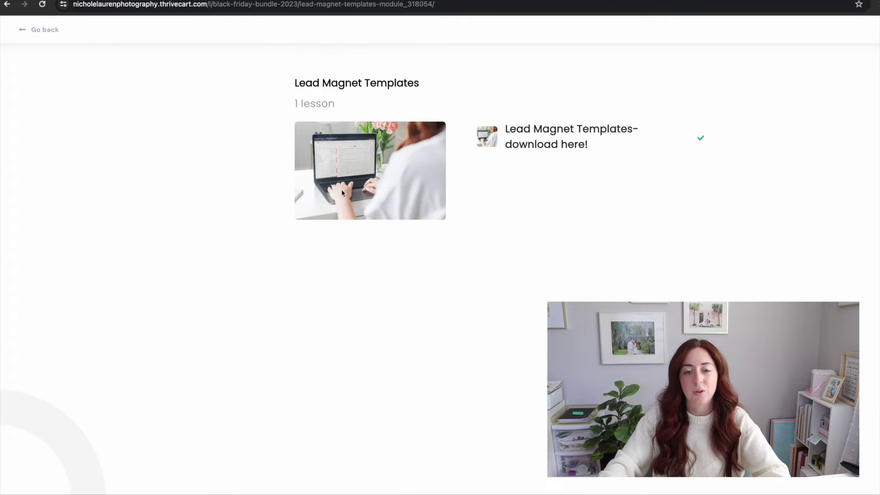
# Step: View the download lesson as a student, then go back through the module and course pages
pyautogui.click(564, 140)
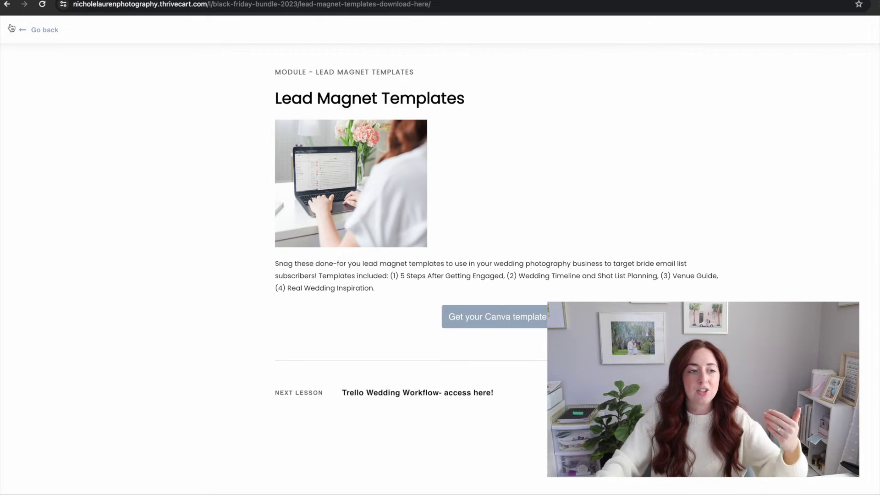
pyautogui.click(34, 31)
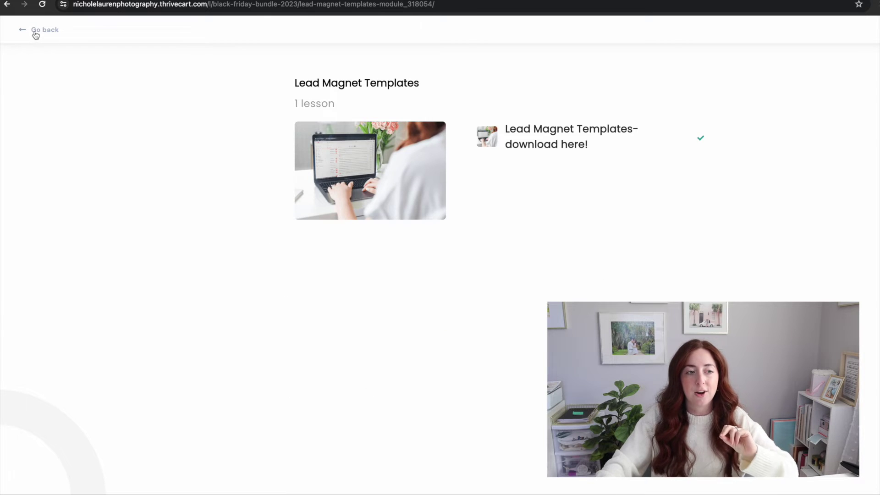
pyautogui.click(34, 33)
pyautogui.click(10, 33)
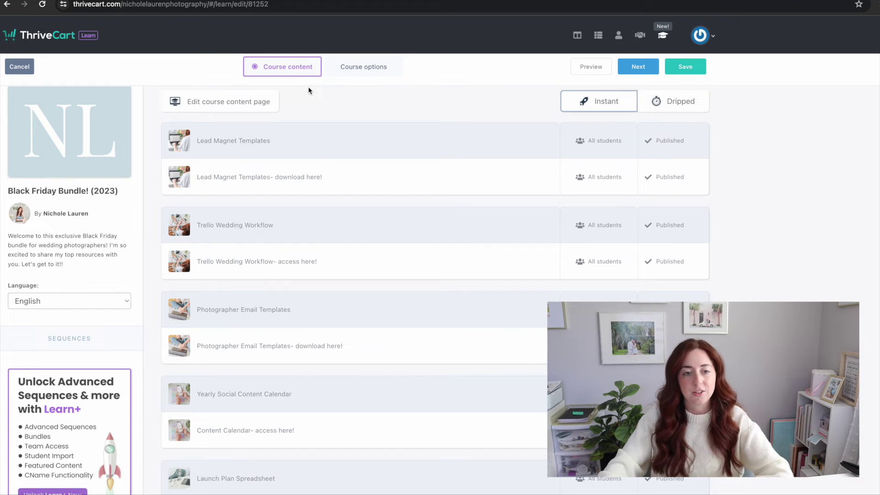
pyautogui.click(372, 66)
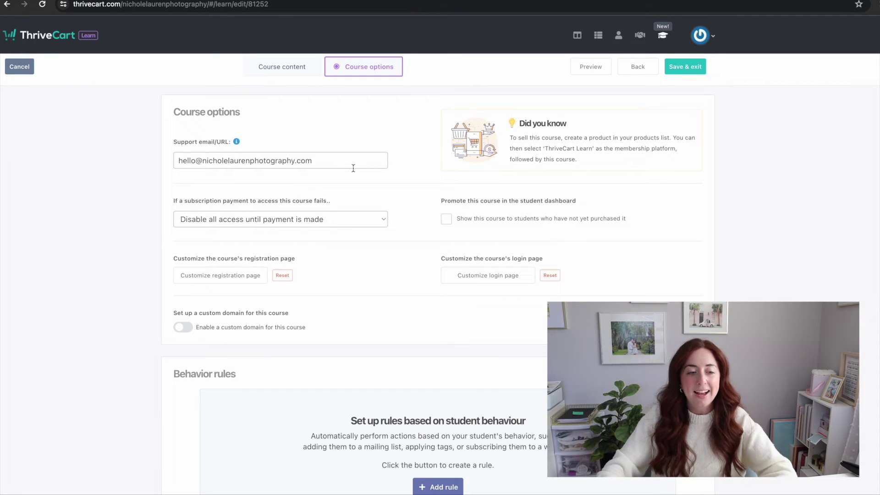
pyautogui.click(383, 222)
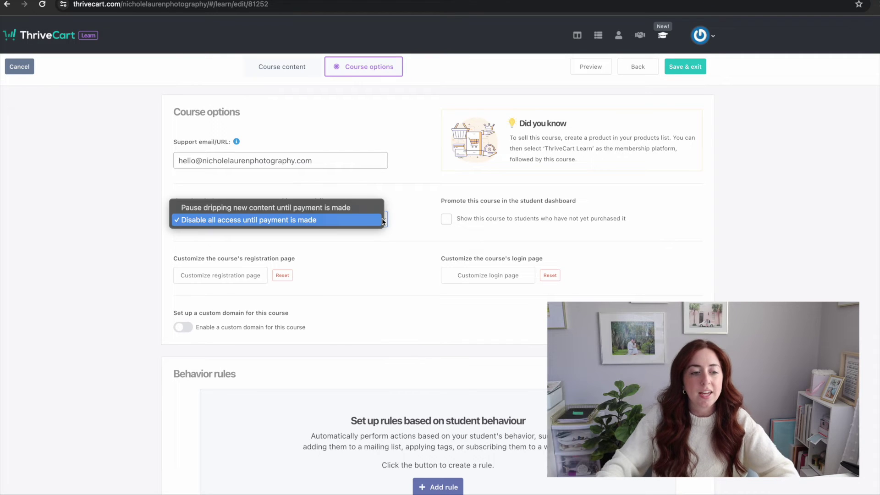
pyautogui.click(386, 255)
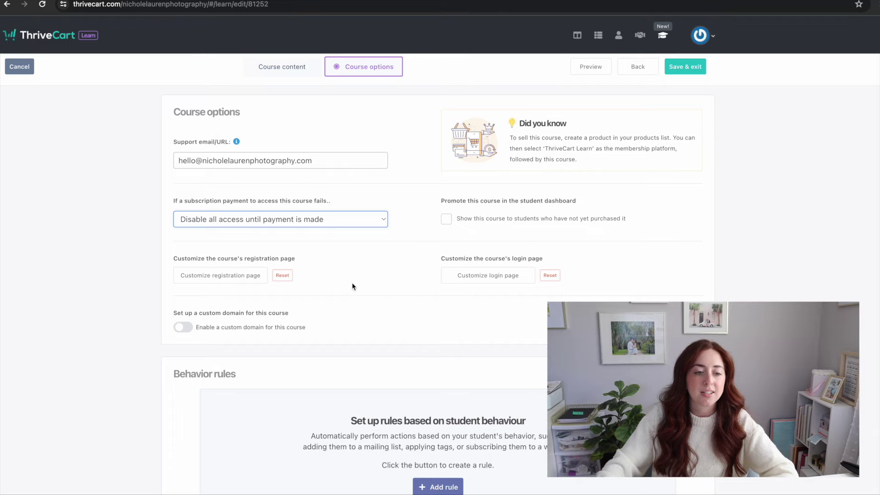
pyautogui.scroll(-2, 294, 307)
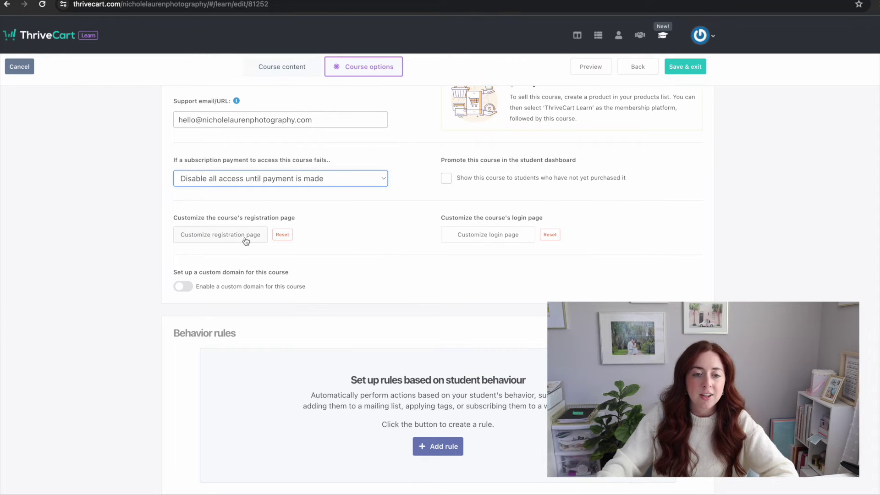
pyautogui.click(246, 240)
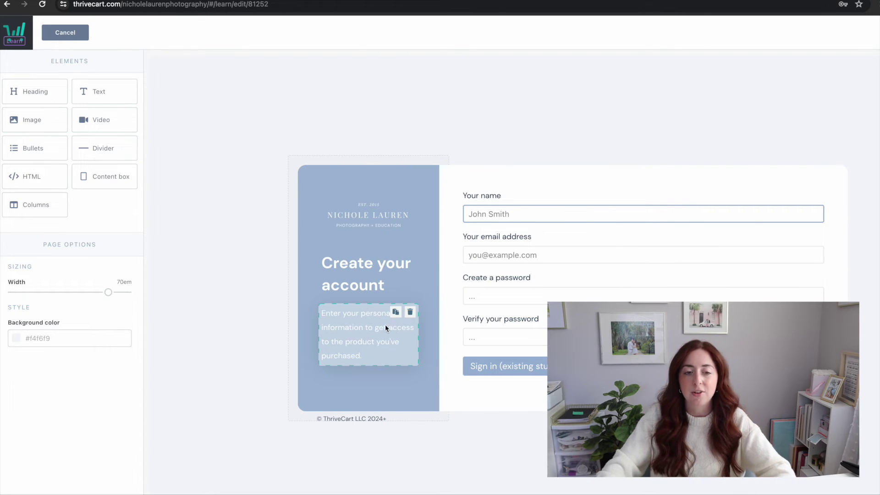
pyautogui.click(427, 213)
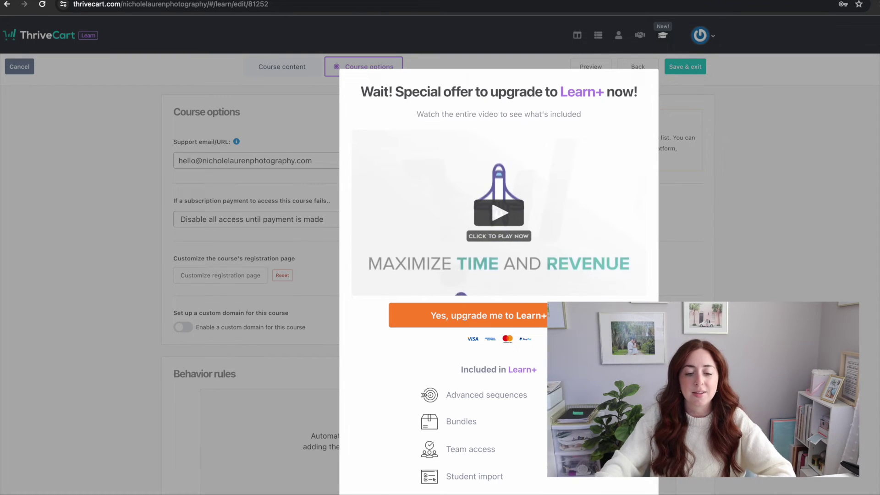
pyautogui.scroll(-2, 499, 275)
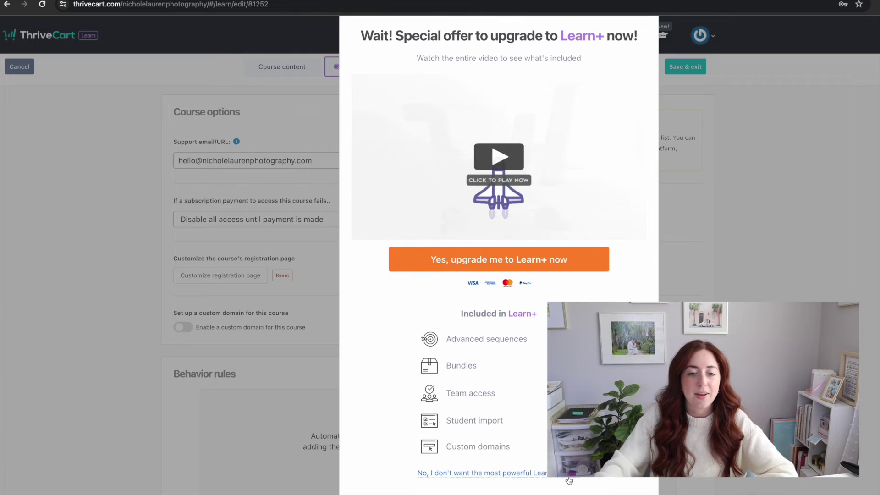
pyautogui.click(493, 473)
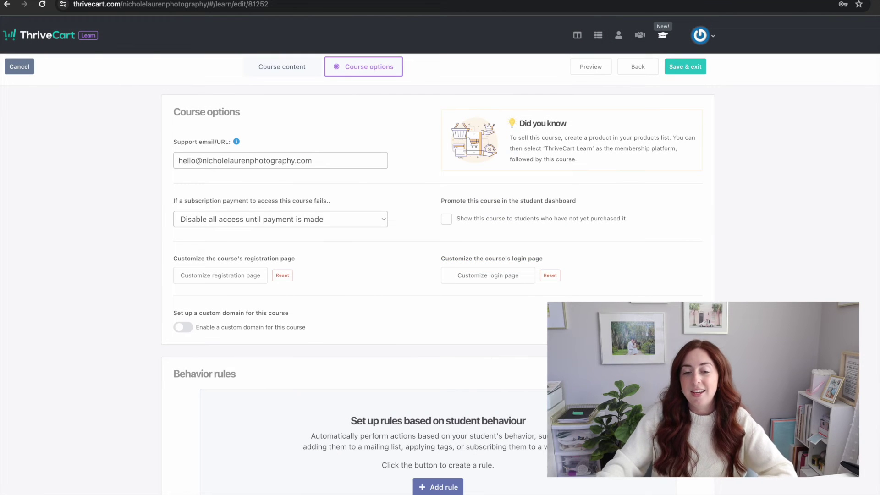
pyautogui.click(446, 220)
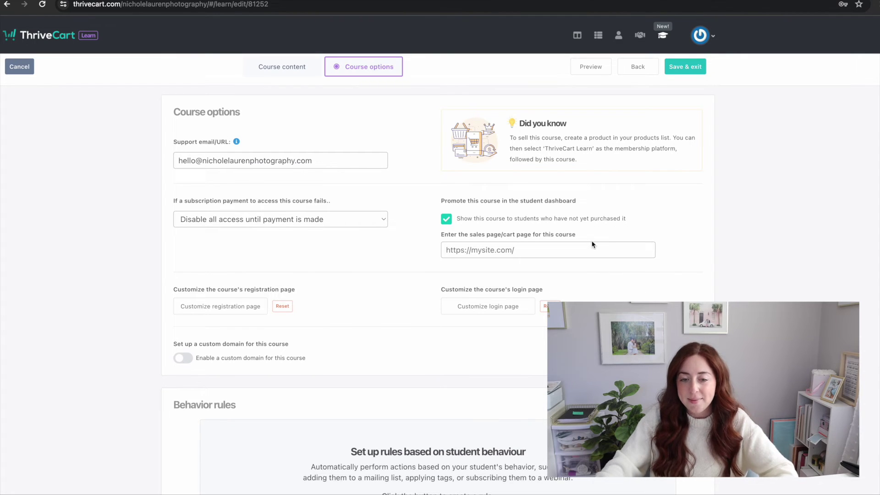
pyautogui.click(446, 224)
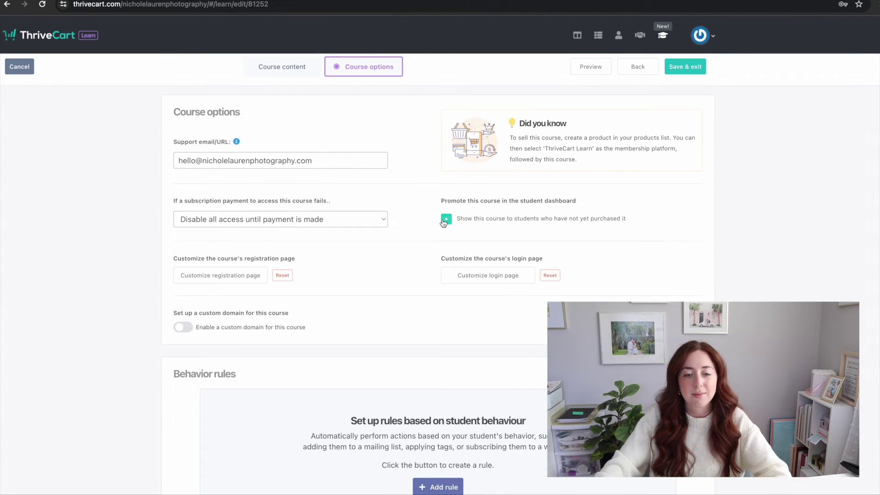
pyautogui.click(520, 281)
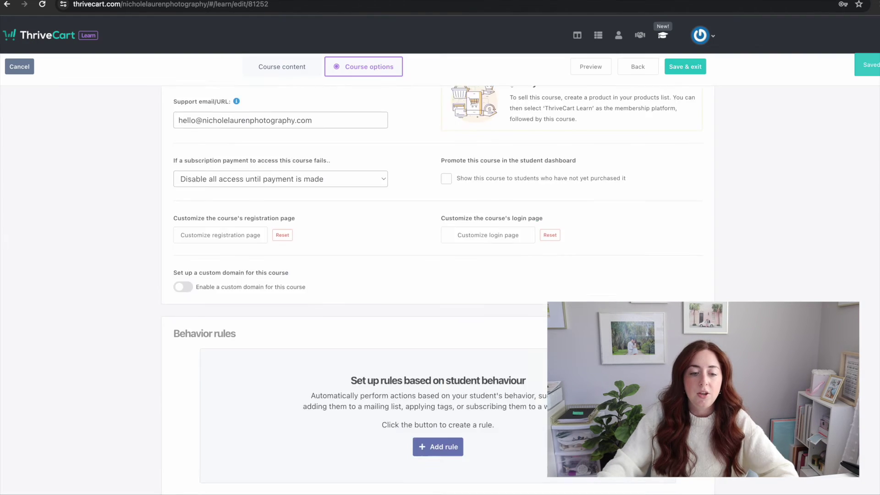
pyautogui.scroll(1, 535, 250)
pyautogui.scroll(-1, 534, 257)
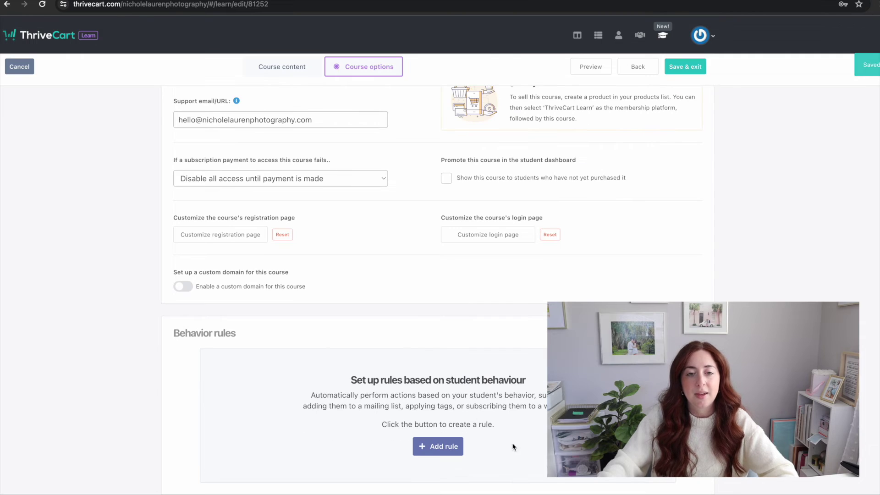
# Step: Start a new behavior rule, view its trigger events, then dismiss it without saving
pyautogui.click(440, 447)
pyautogui.click(509, 91)
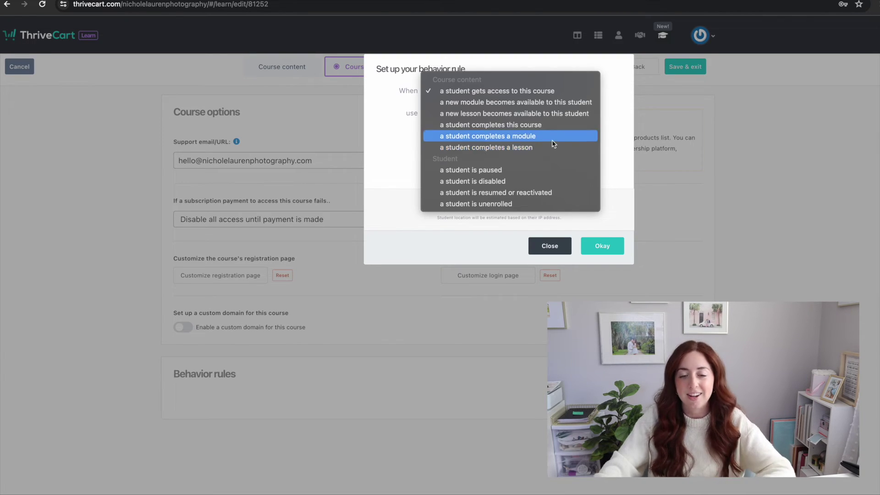
pyautogui.press('Escape')
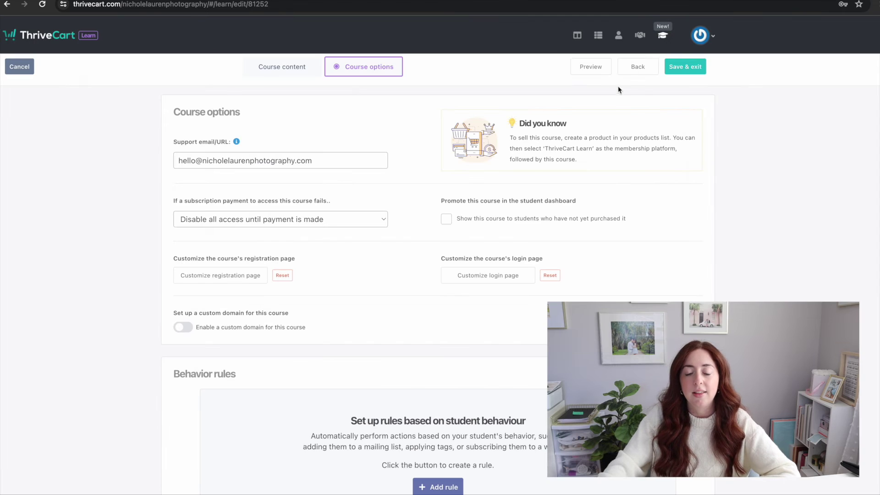
# Step: Save the course, choose Continue editing course, and switch to the Course content list
pyautogui.click(685, 67)
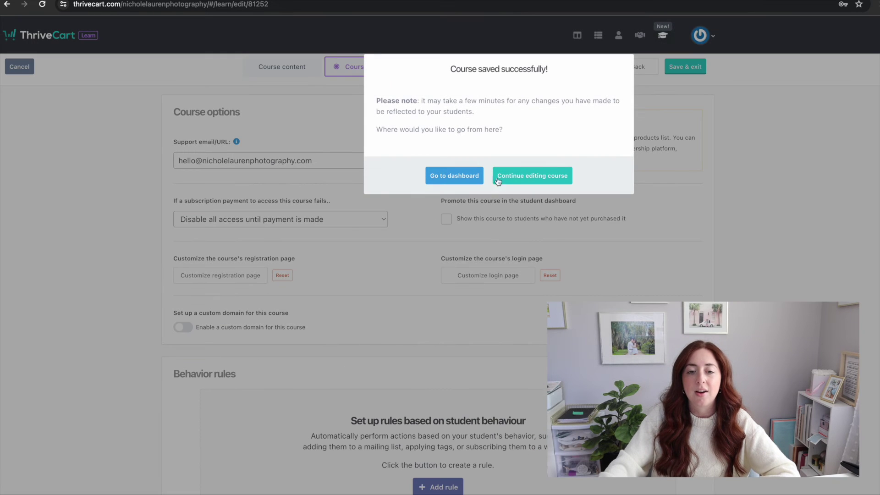
pyautogui.click(523, 177)
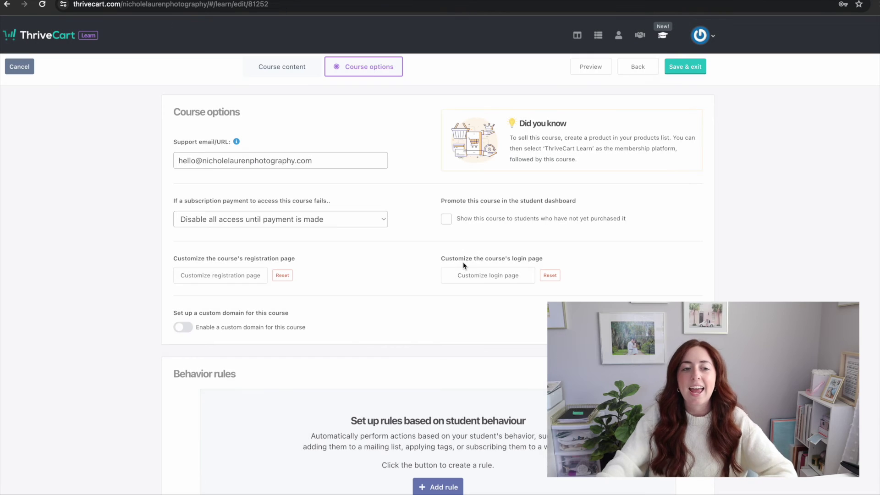
pyautogui.click(279, 68)
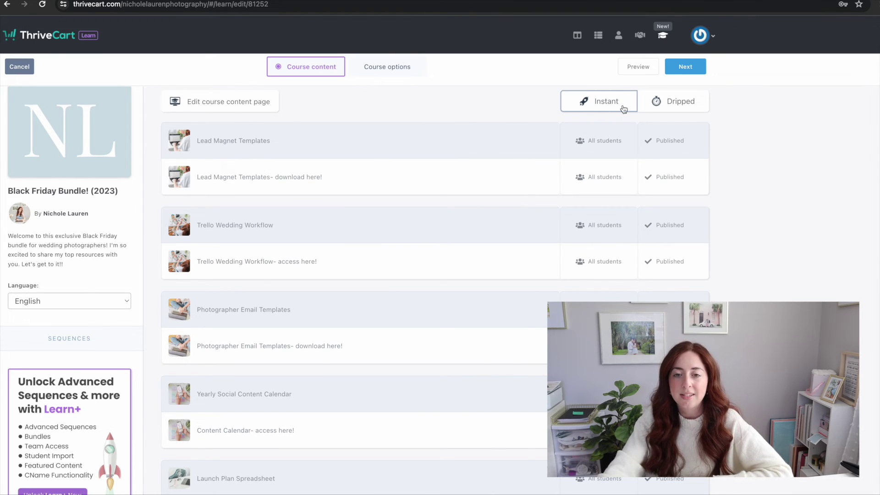
# Step: Review the Dripped delivery options and close them, keeping content on Instant access
pyautogui.click(680, 101)
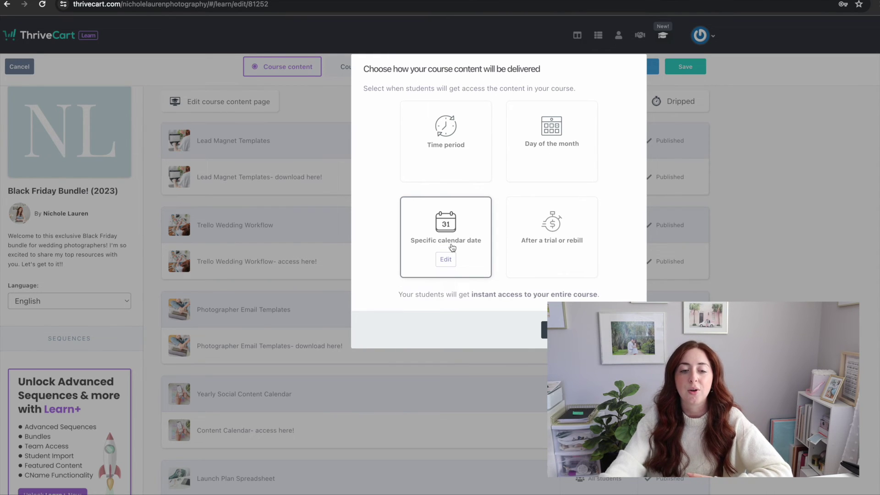
pyautogui.click(545, 329)
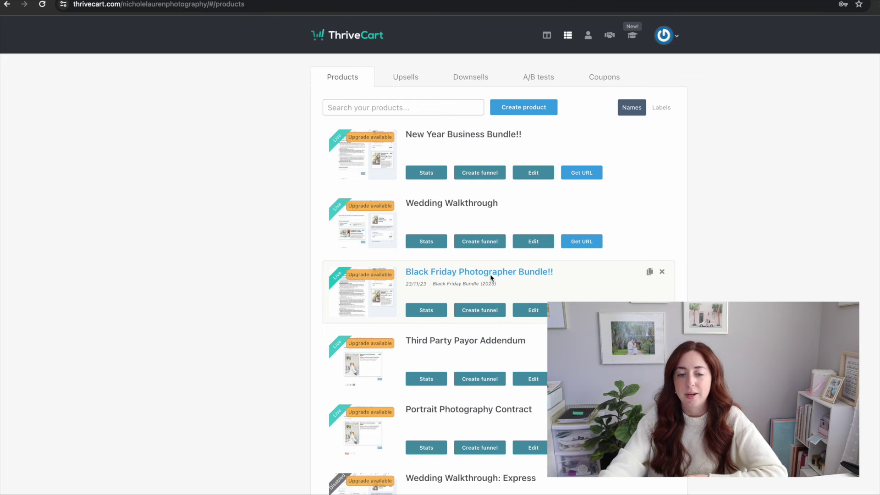
# Step: Set the Black Friday Photographer Bundle!! fulfillment to add buyers to the ThriveCart Learn membership site
pyautogui.click(531, 306)
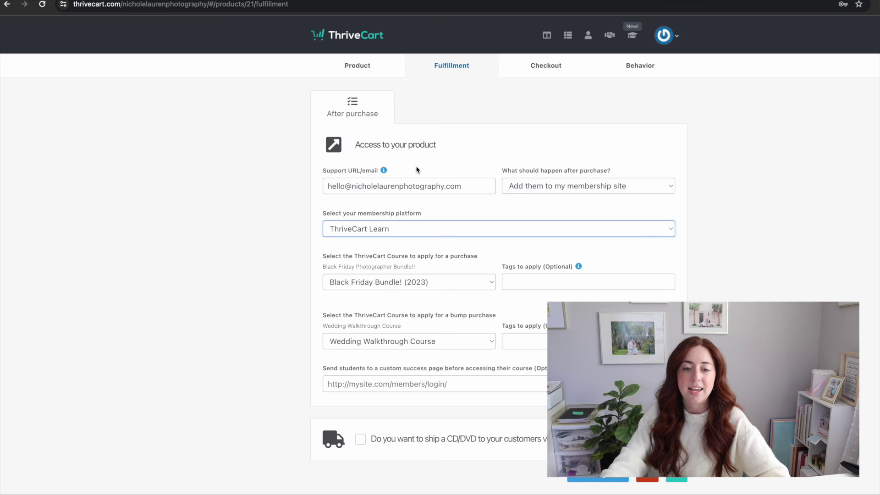
pyautogui.click(555, 191)
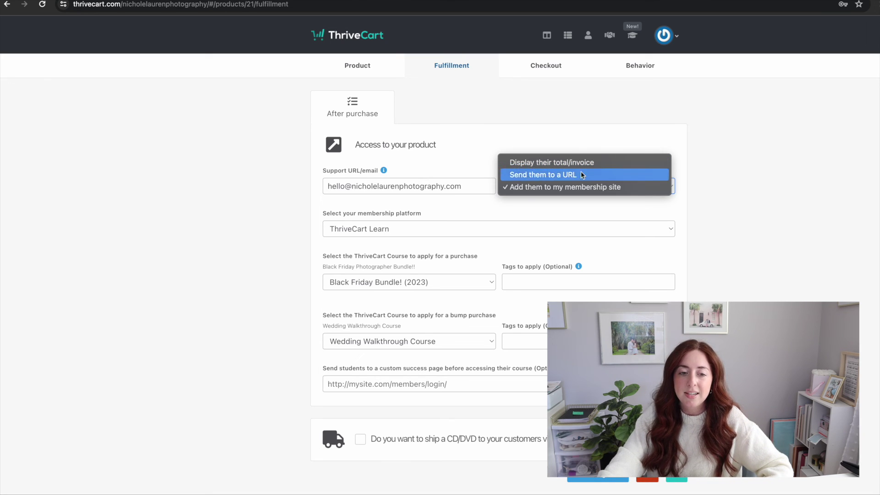
pyautogui.click(583, 187)
pyautogui.click(399, 234)
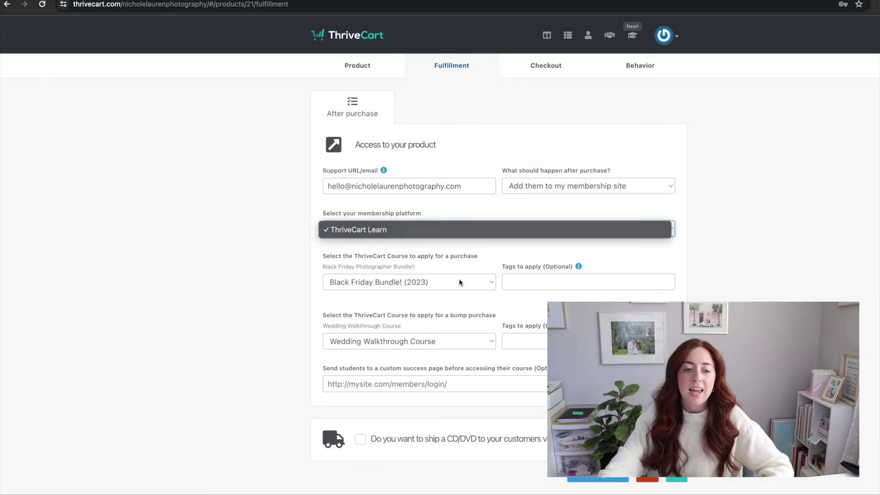
pyautogui.click(493, 250)
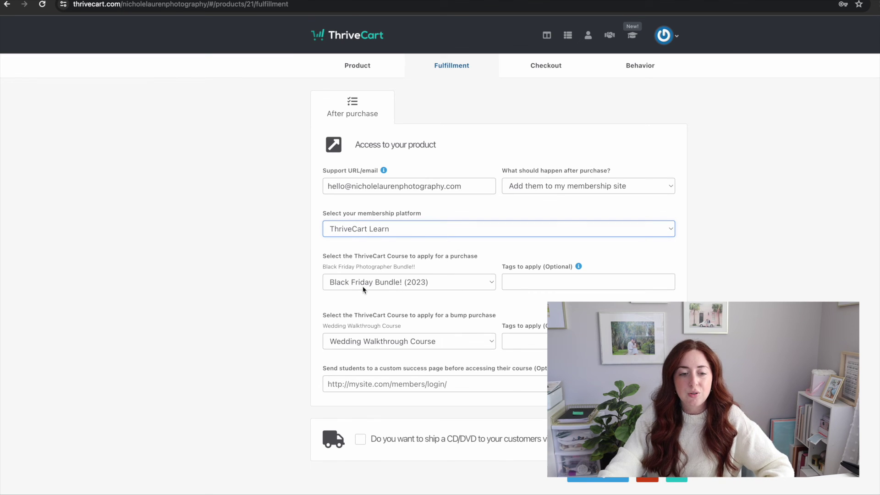
# Step: Grant the Black Friday Bundle! (2023) course on purchase, check the bump course, and save
pyautogui.click(393, 280)
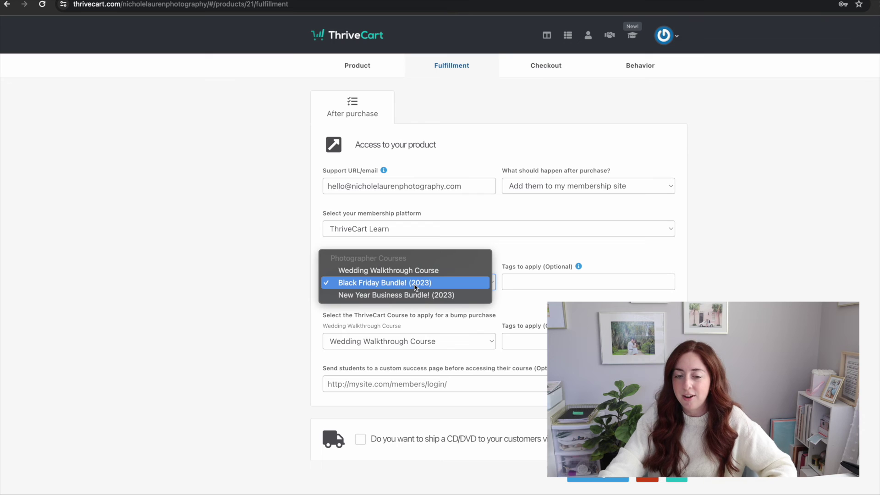
pyautogui.click(416, 288)
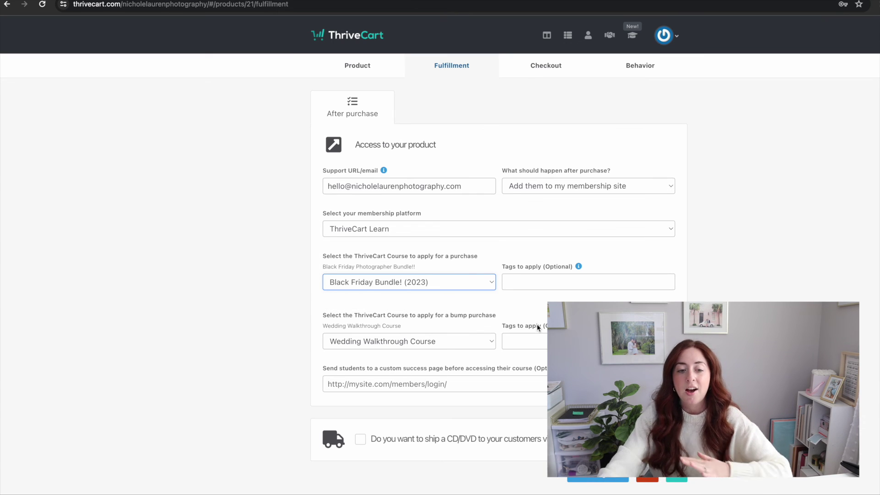
pyautogui.click(491, 340)
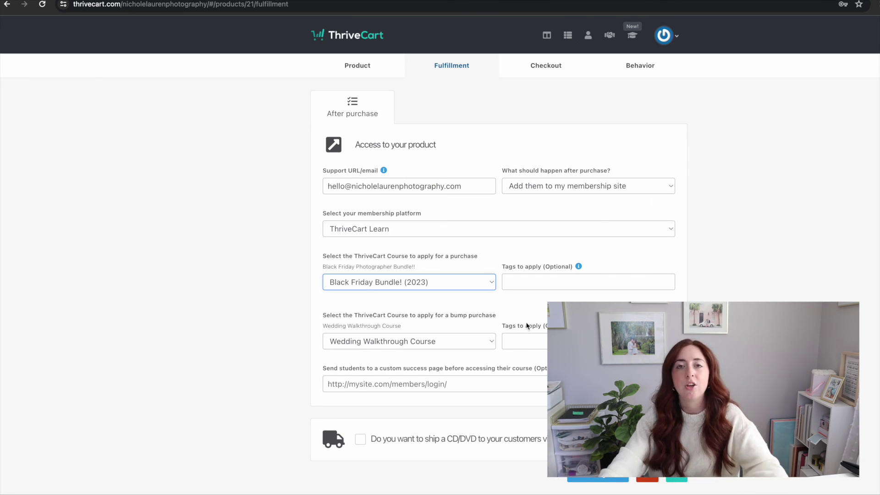
pyautogui.click(617, 479)
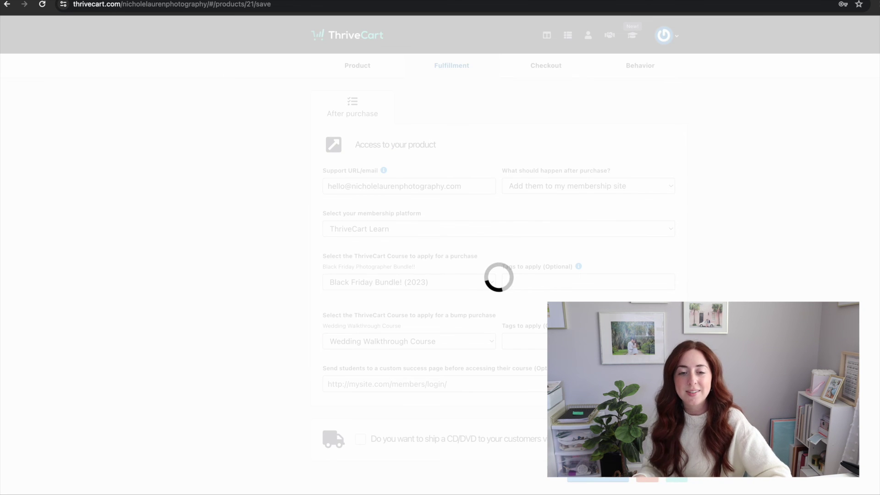